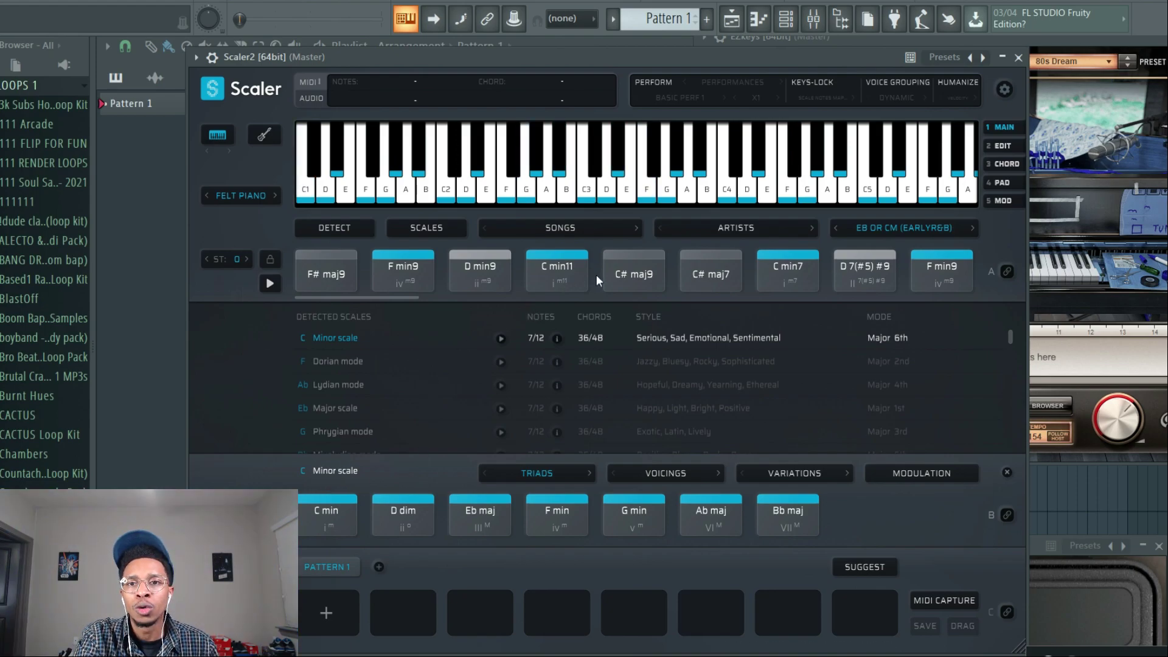
Build a chord pattern from C min11, F min9, Bb 6(sus2)/G and Ab maj9, with a rest between each chord.
drag(547, 266, 332, 592)
drag(403, 267, 480, 610)
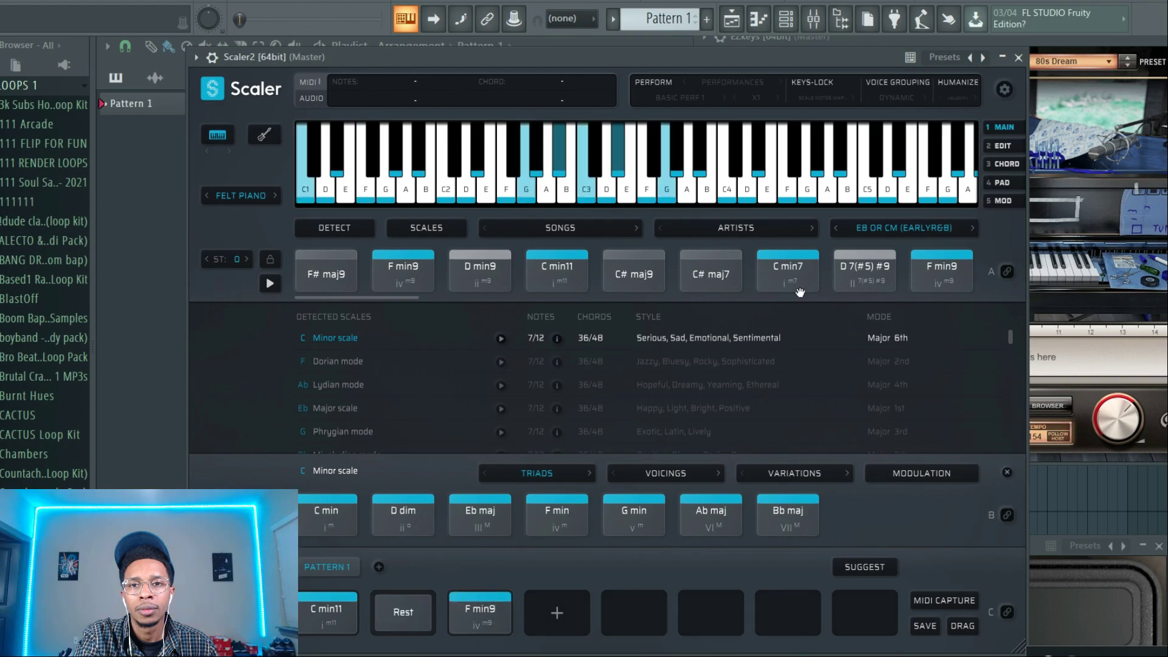
click(875, 278)
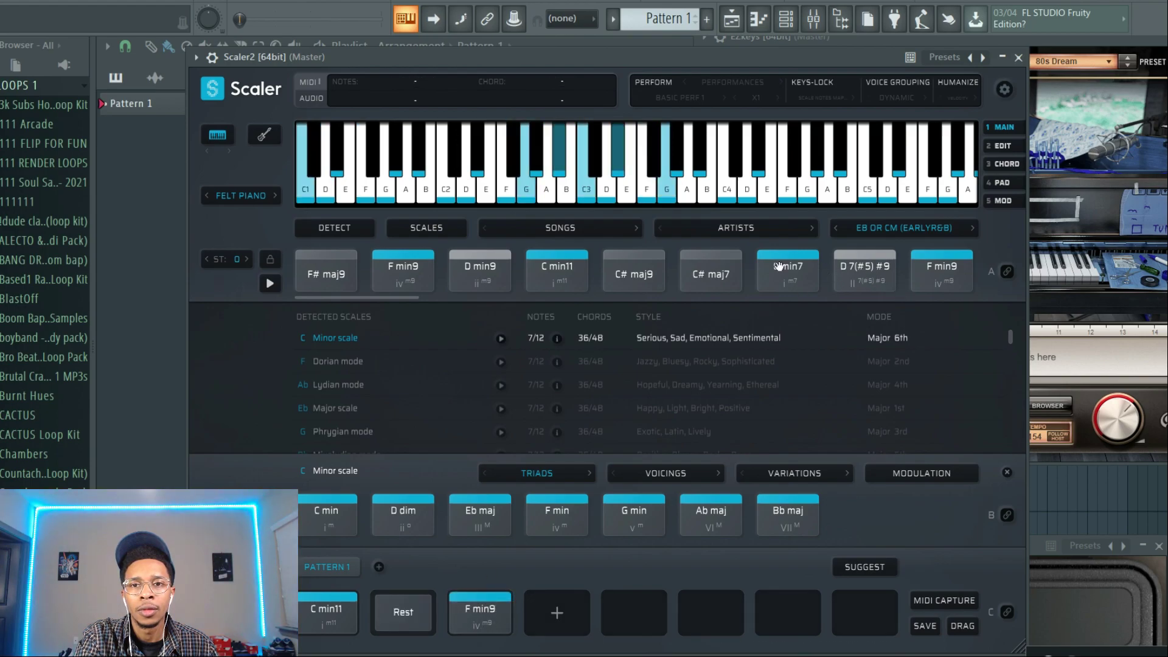
drag(411, 298, 546, 298)
drag(609, 270, 633, 608)
drag(687, 271, 787, 606)
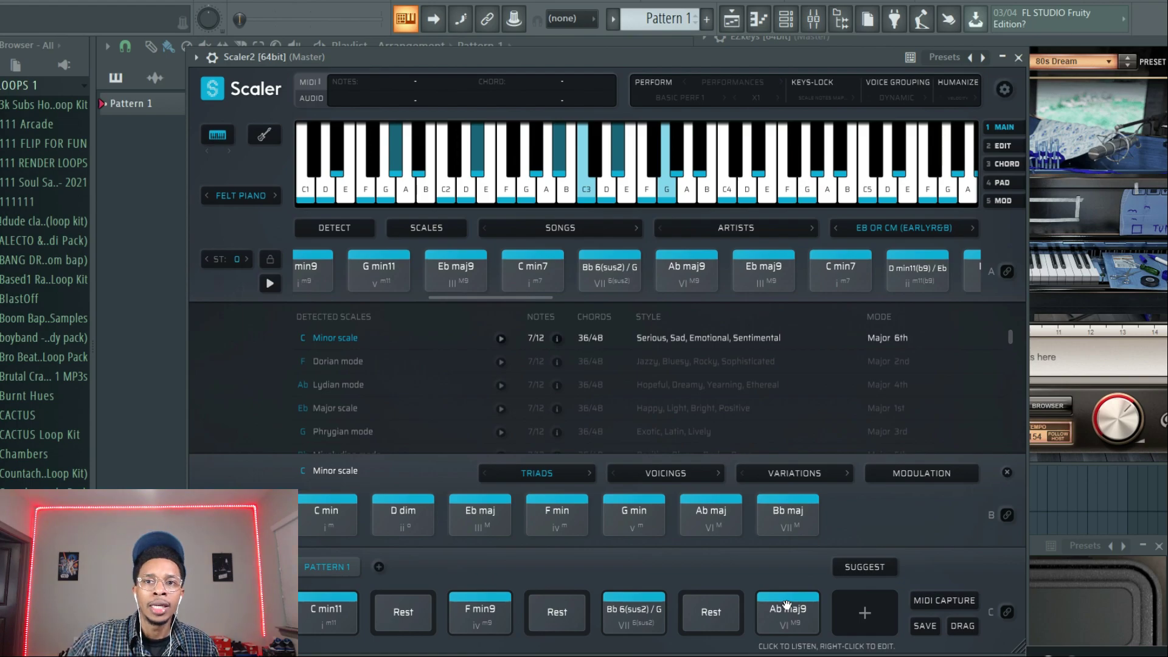
Turn on Perform mode with the Vivace performance Lunga and audition it on a chord.
click(669, 82)
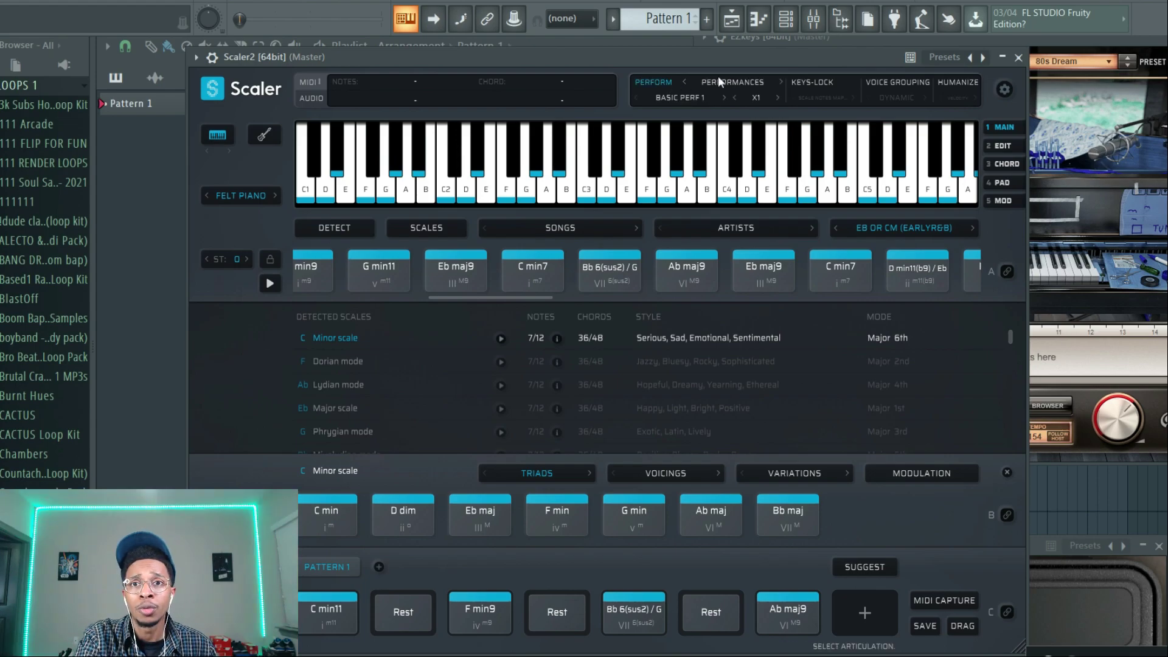
click(693, 94)
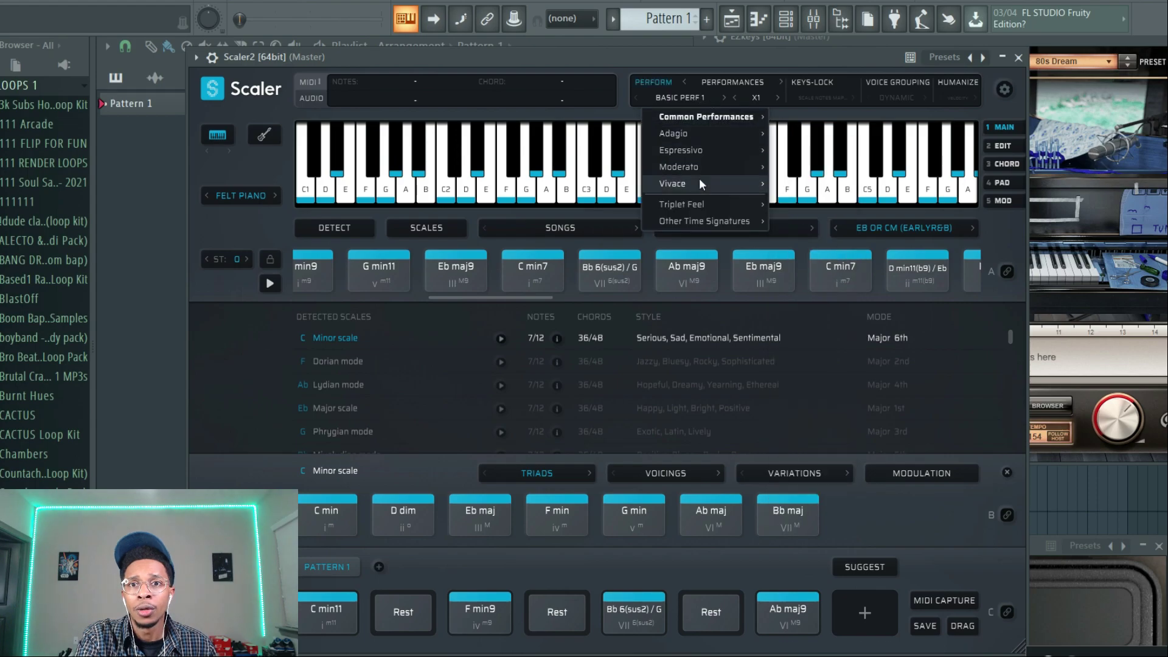
mouse_move(699, 178)
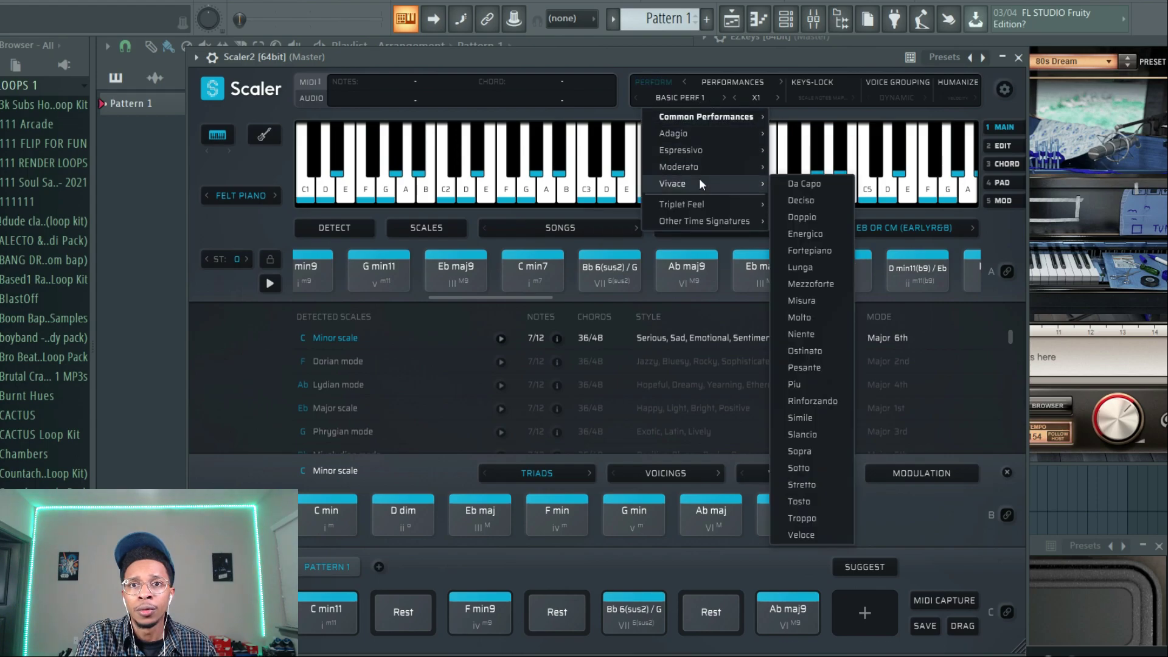
click(800, 267)
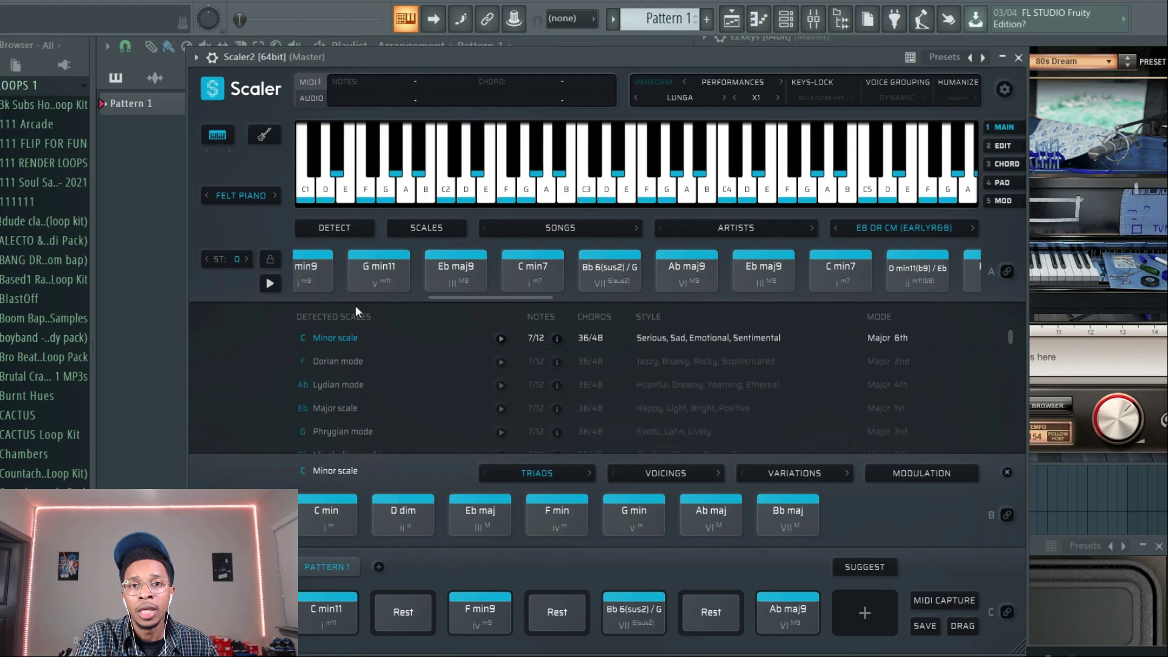
click(372, 291)
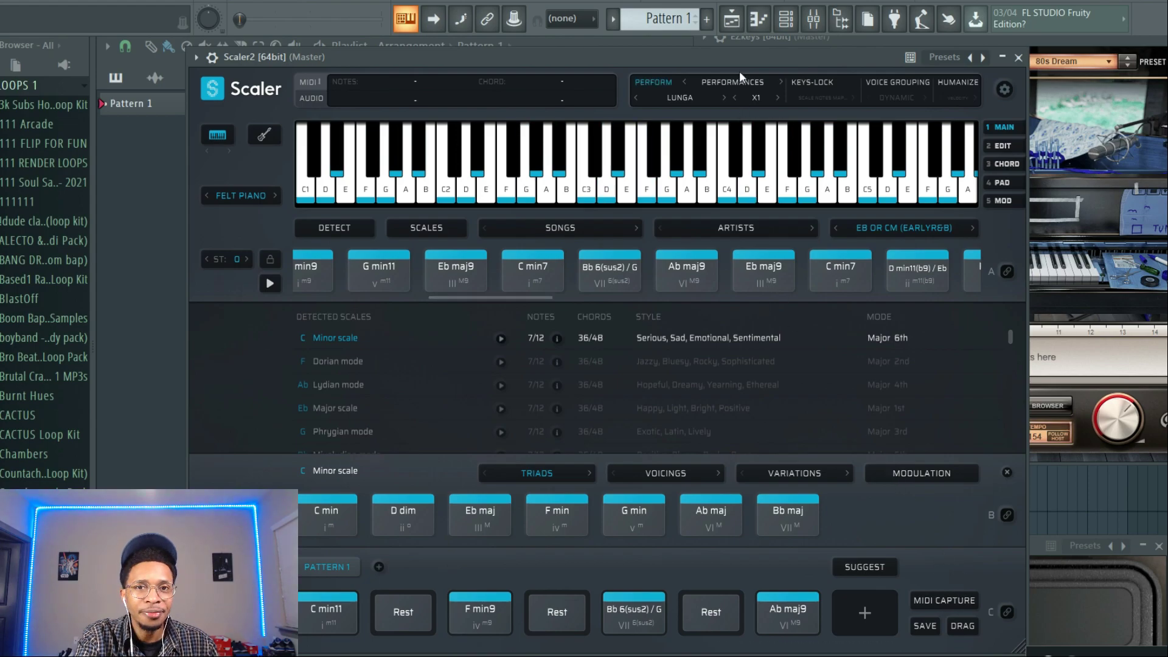
Look through the basic and chordal Common Performances, and turn Perform mode off.
drag(737, 57, 648, 48)
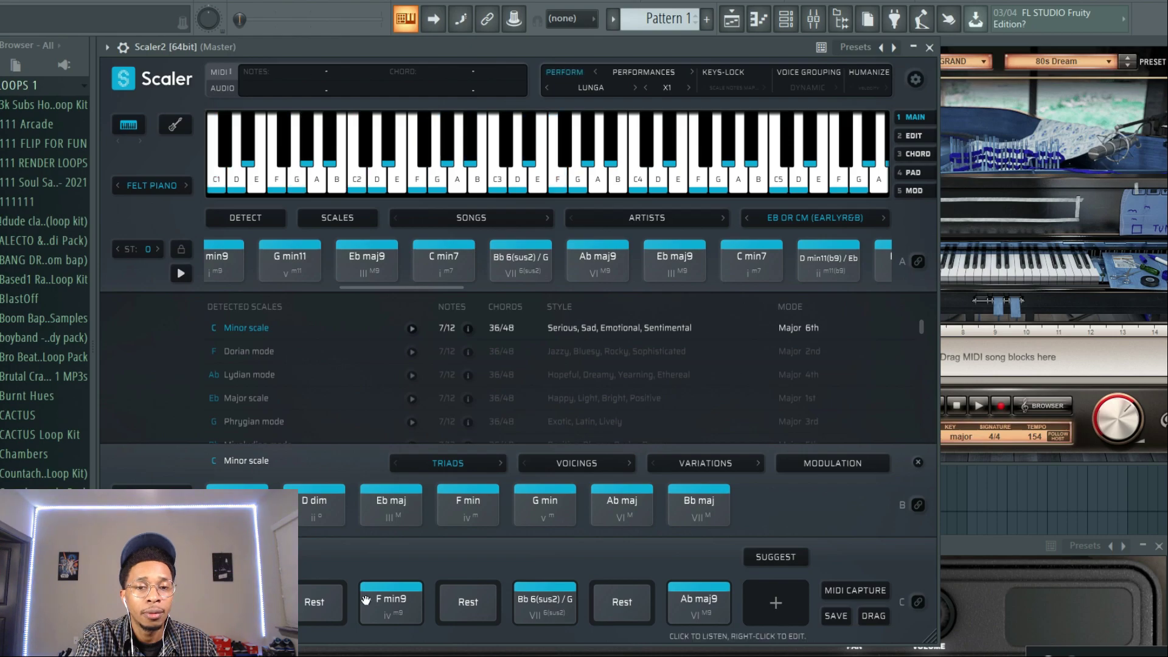
click(596, 86)
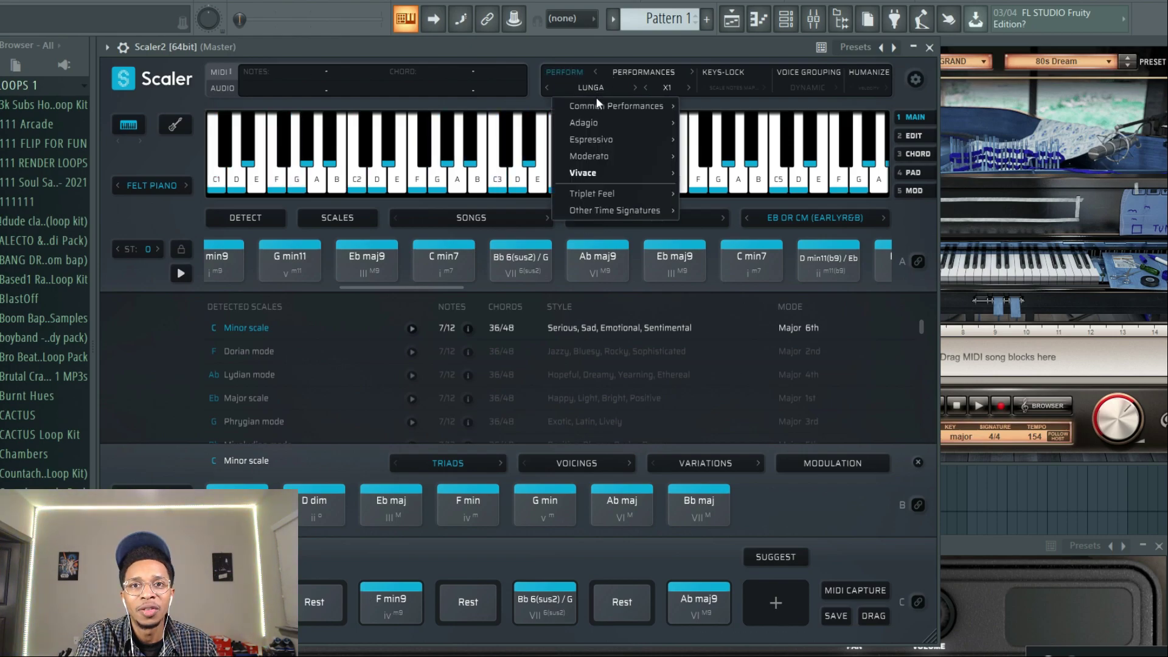
mouse_move(585, 107)
mouse_move(689, 102)
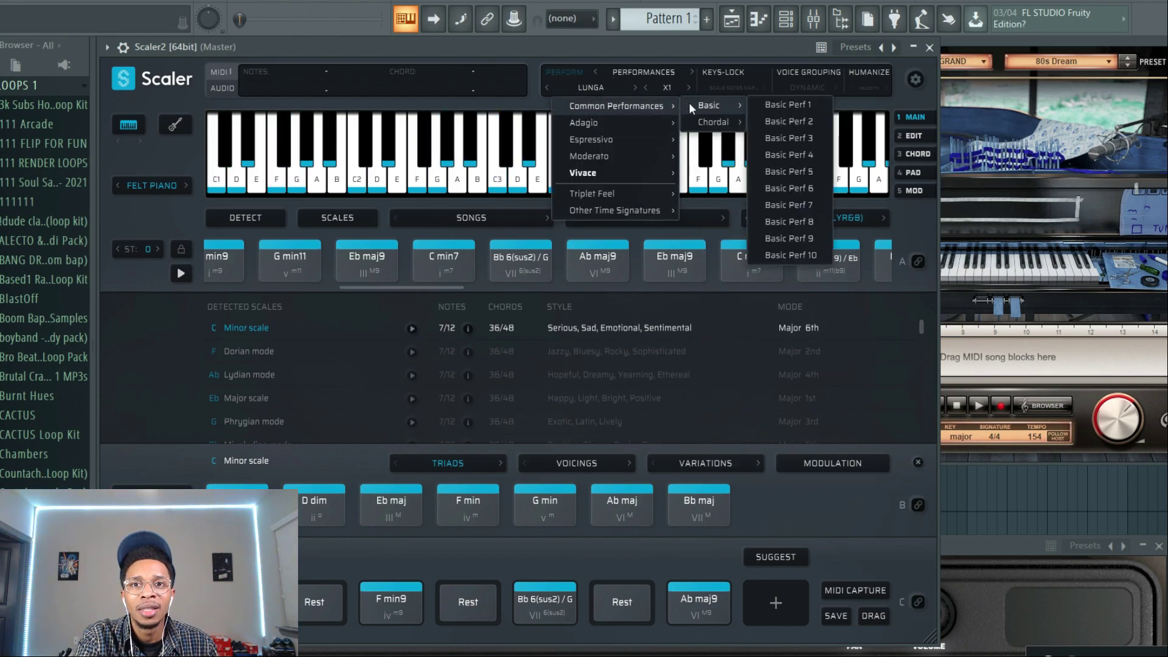
click(567, 71)
Audition the four chords of the pattern one after another as plain chords.
click(243, 603)
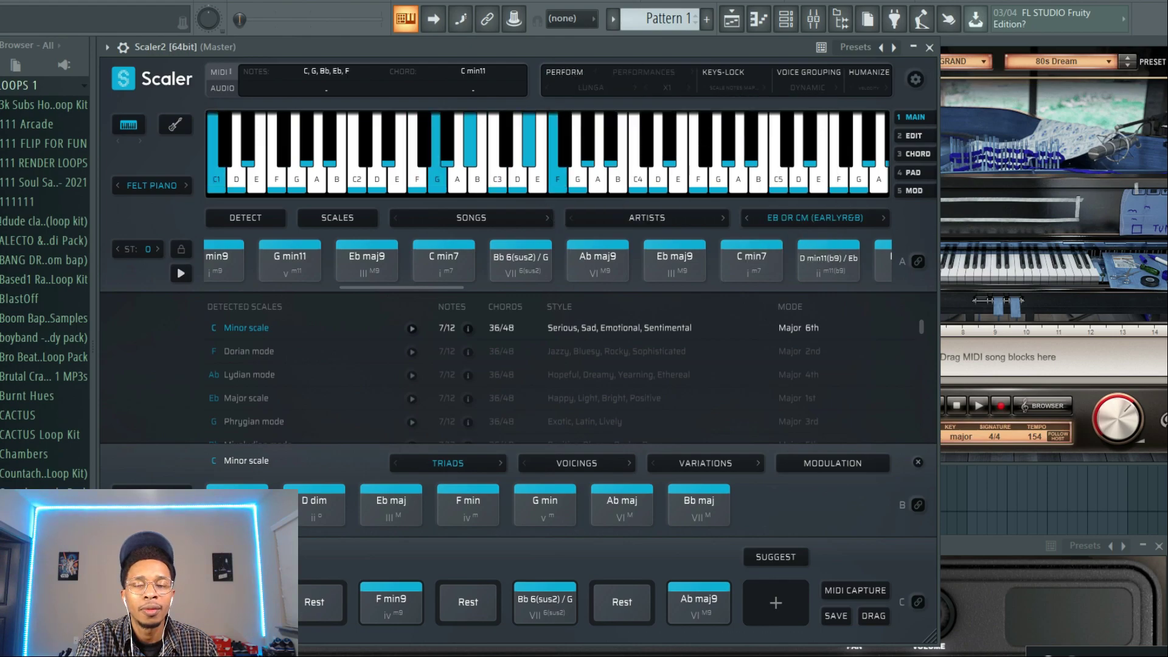
click(371, 606)
click(551, 602)
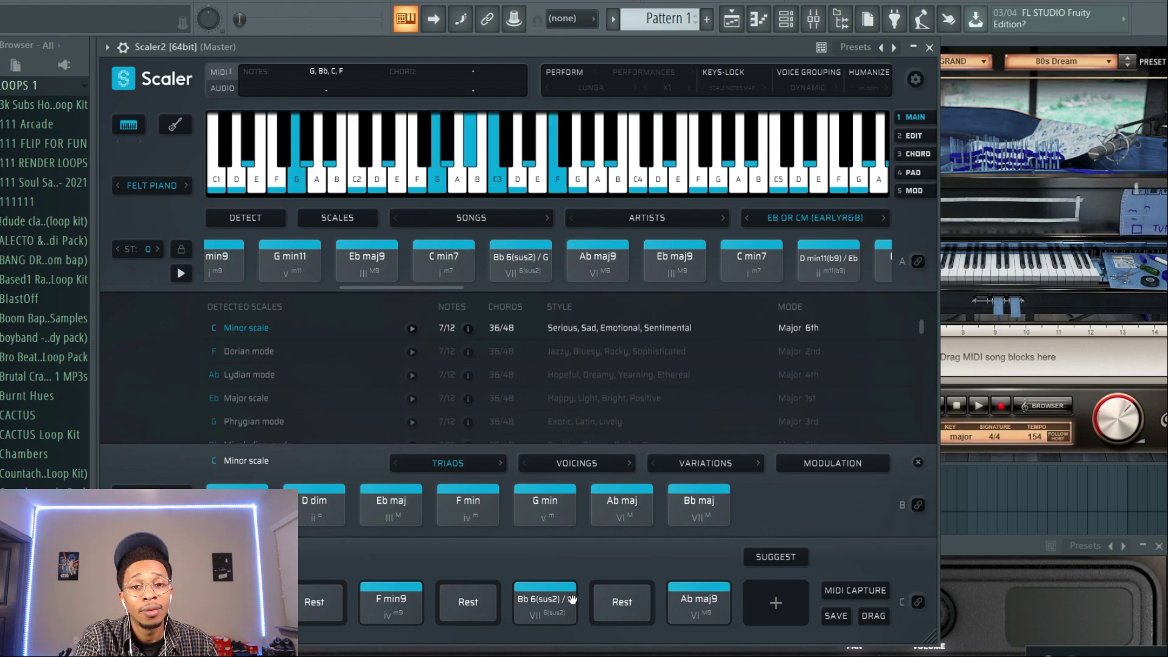
click(693, 599)
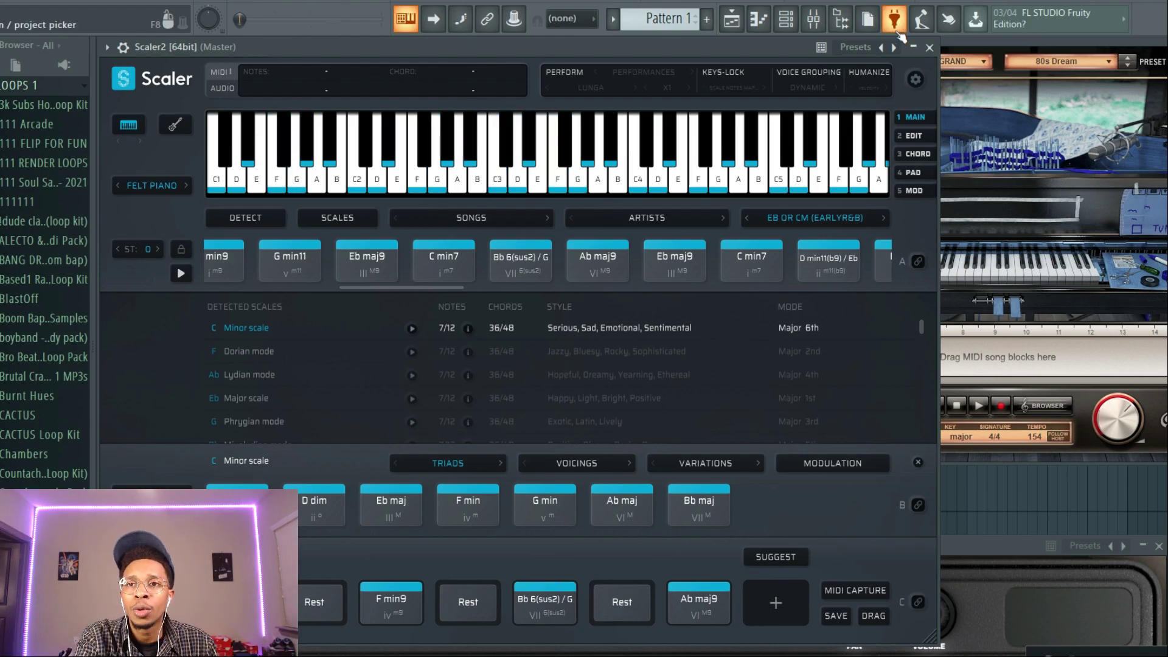
Bring the Scaler chord pattern as MIDI into the start of the EZkeys song track, importing it with Humanize MIDI enabled.
drag(797, 48, 549, 36)
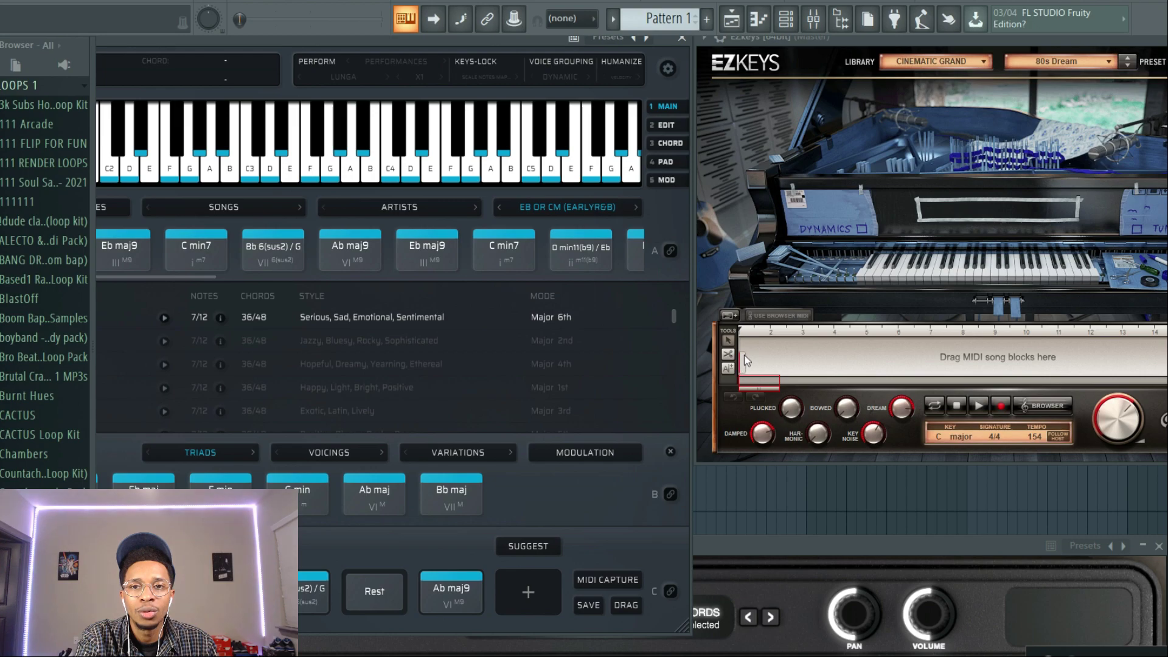
drag(744, 355, 743, 355)
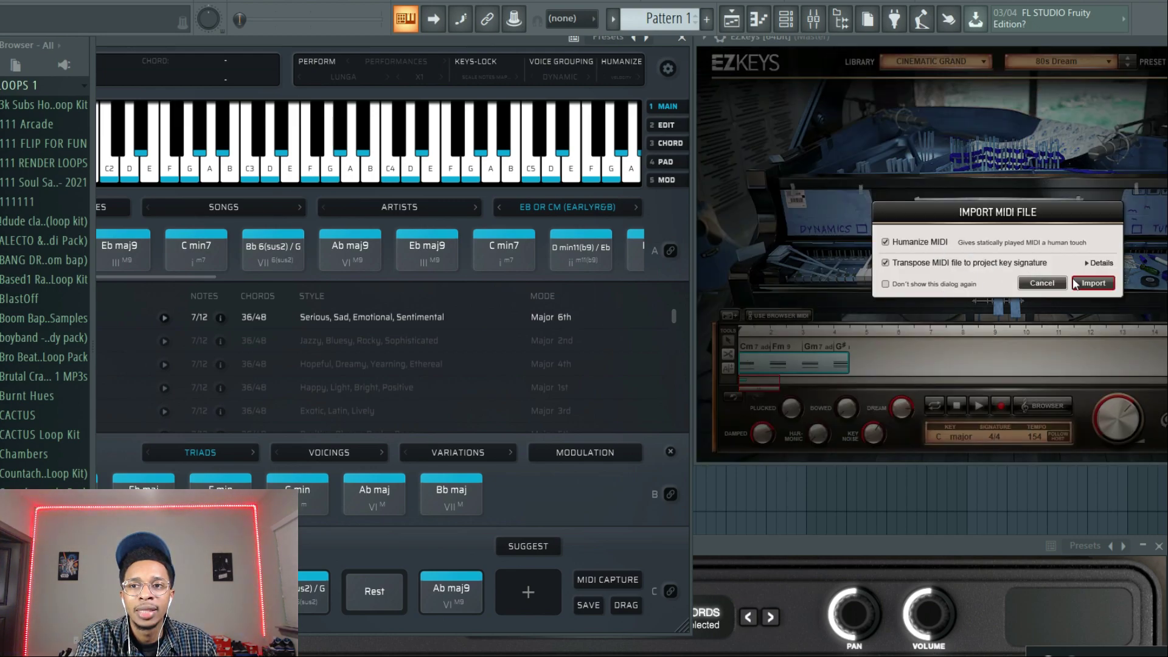
click(977, 266)
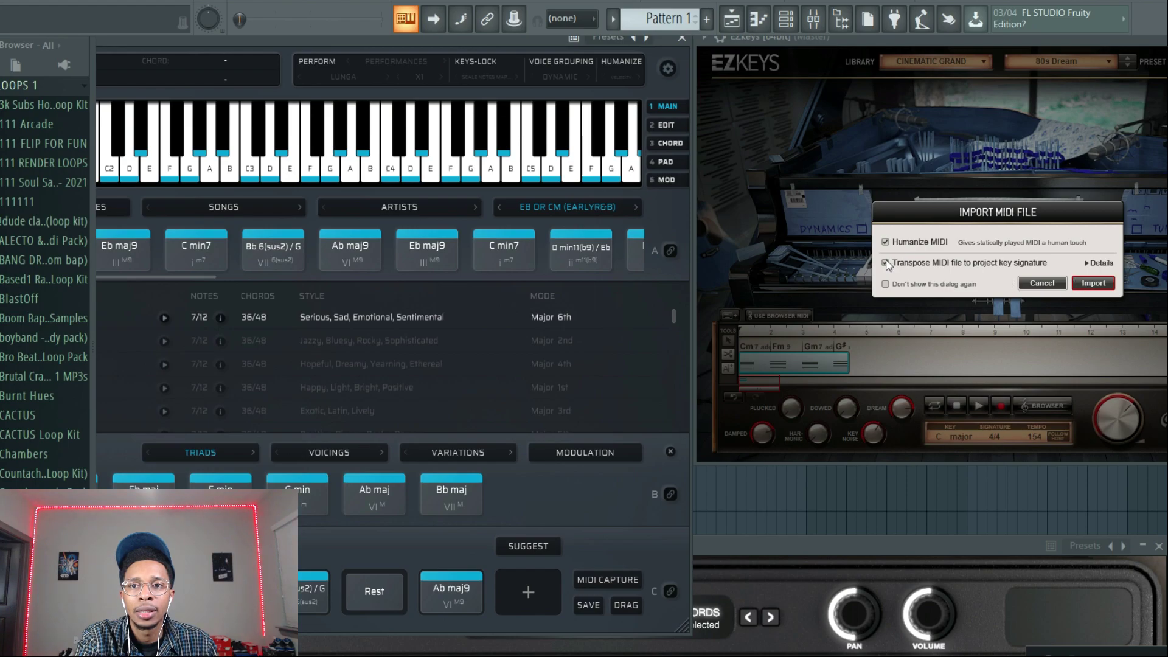
click(1090, 281)
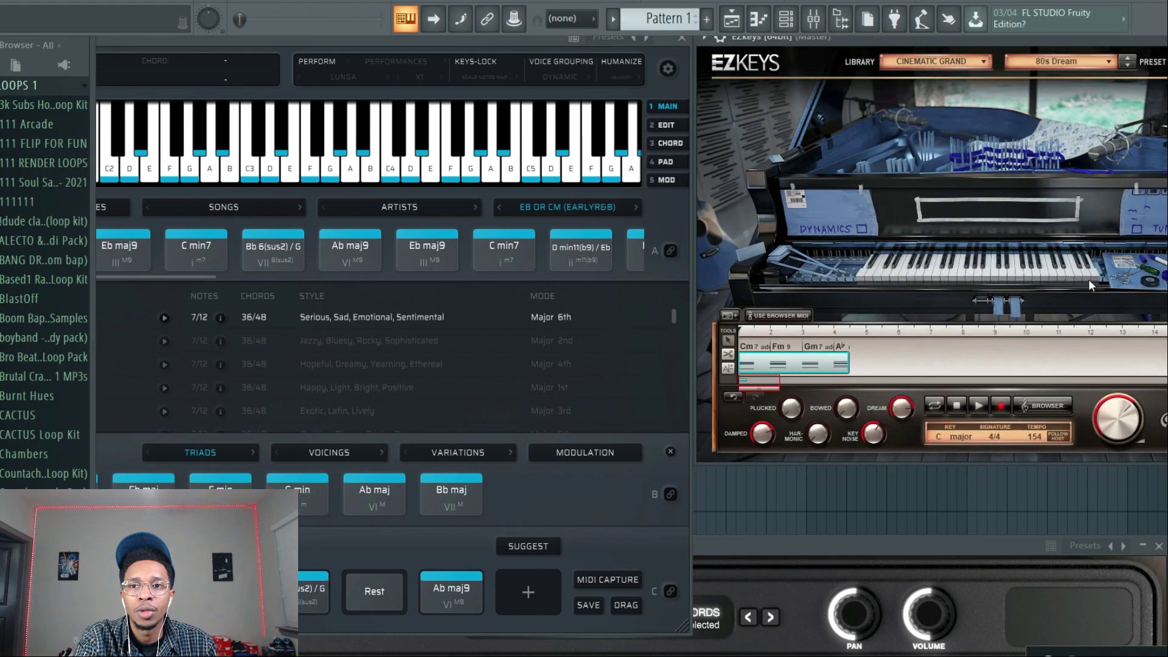
Bring the EZkeys window fully into view and play back the imported chord block.
drag(914, 34, 729, 32)
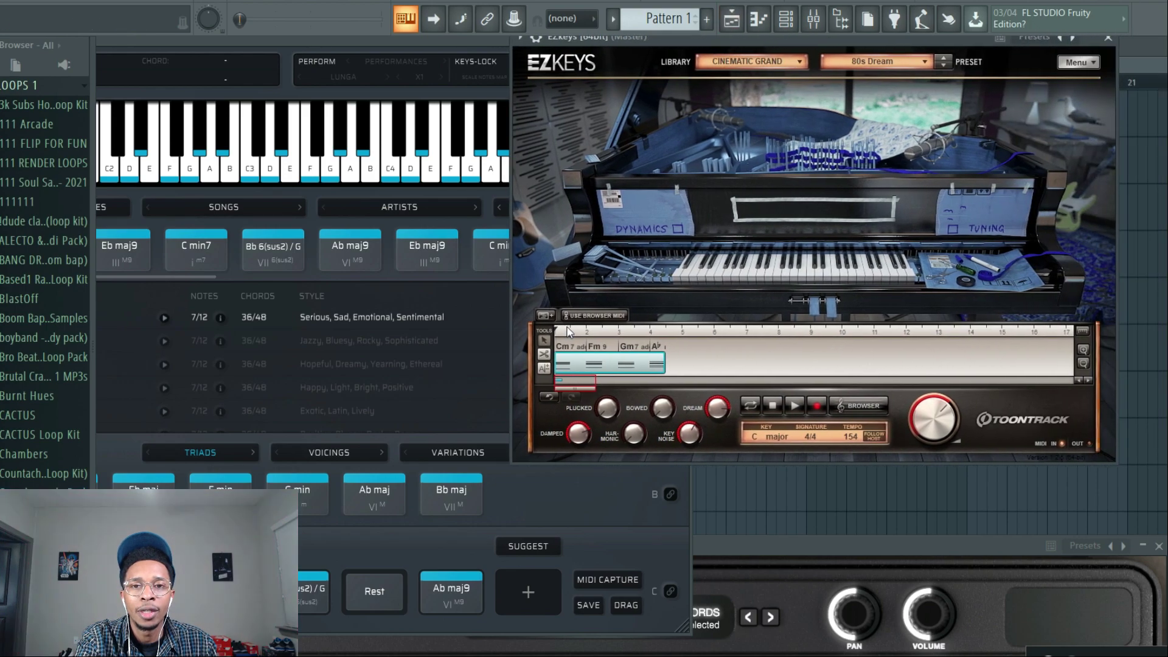
drag(597, 370, 677, 369)
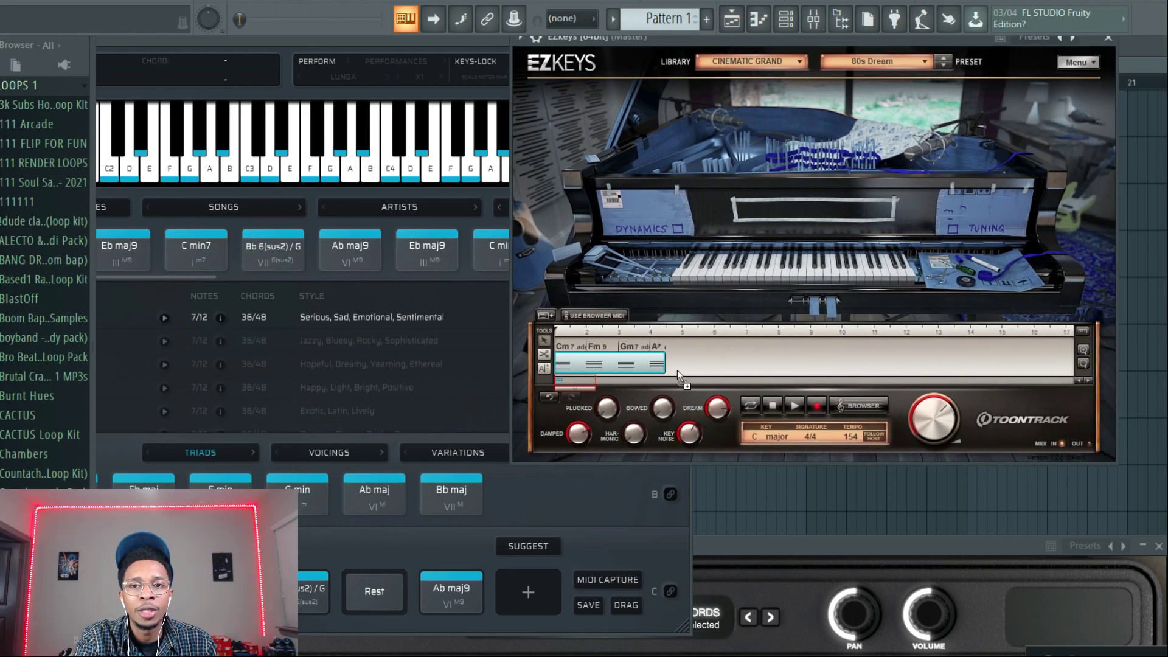
click(792, 399)
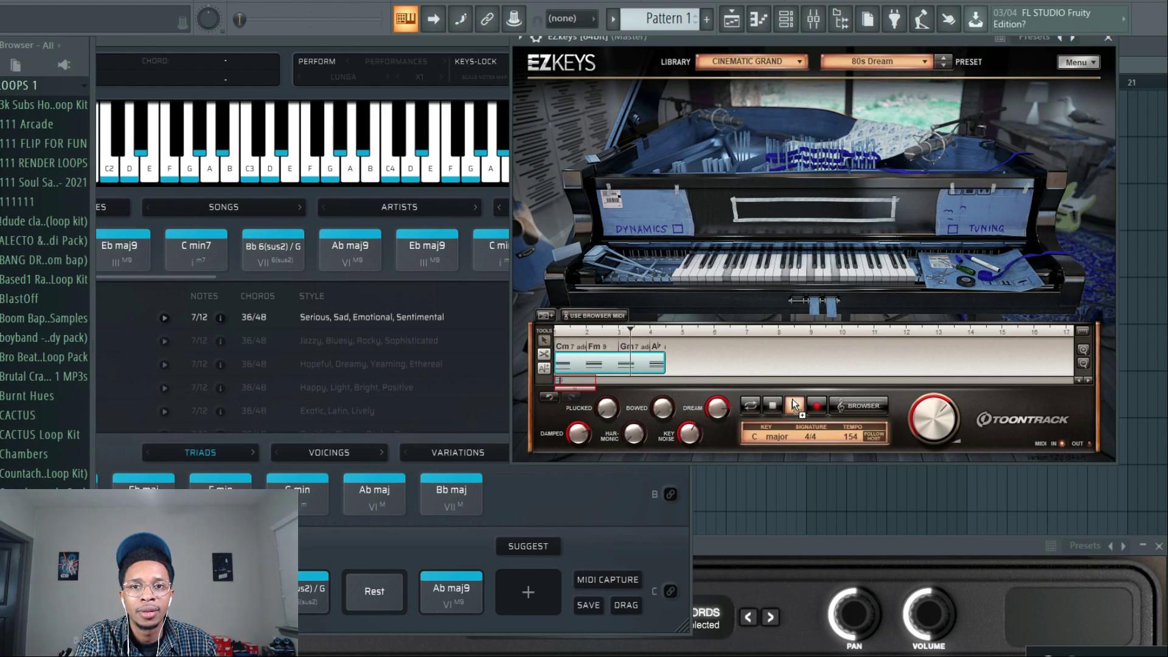
click(770, 407)
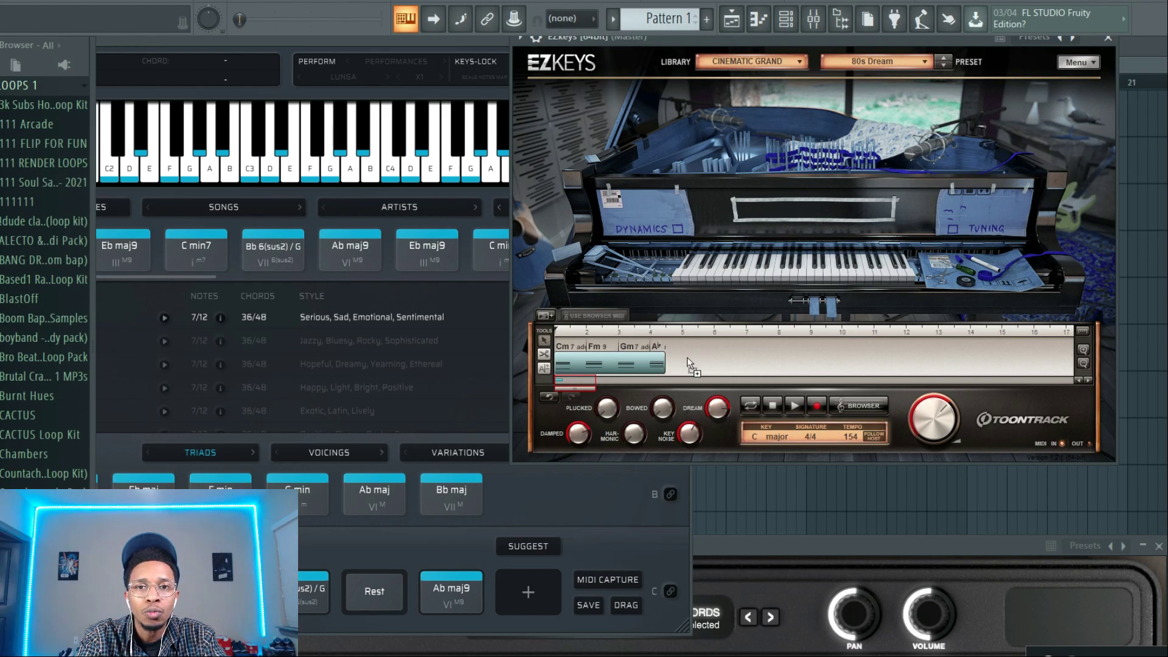
Turn on Use Browser MIDI for the chord block and open the RnB library's Straight 4/4 grooves.
click(588, 316)
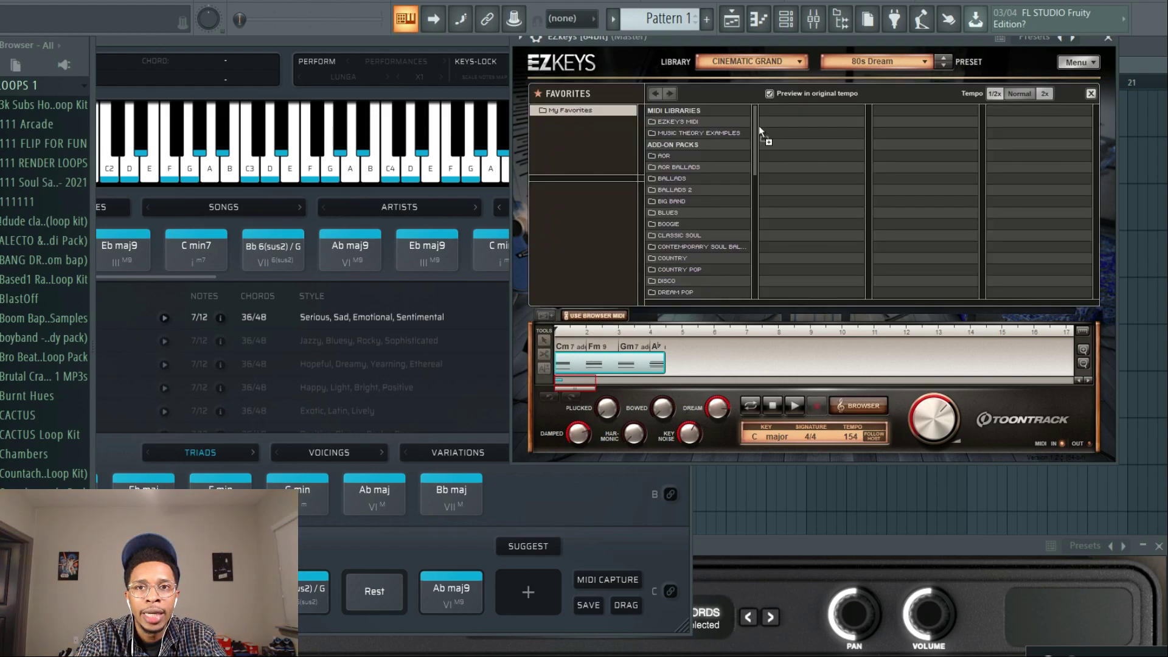
drag(756, 126, 758, 164)
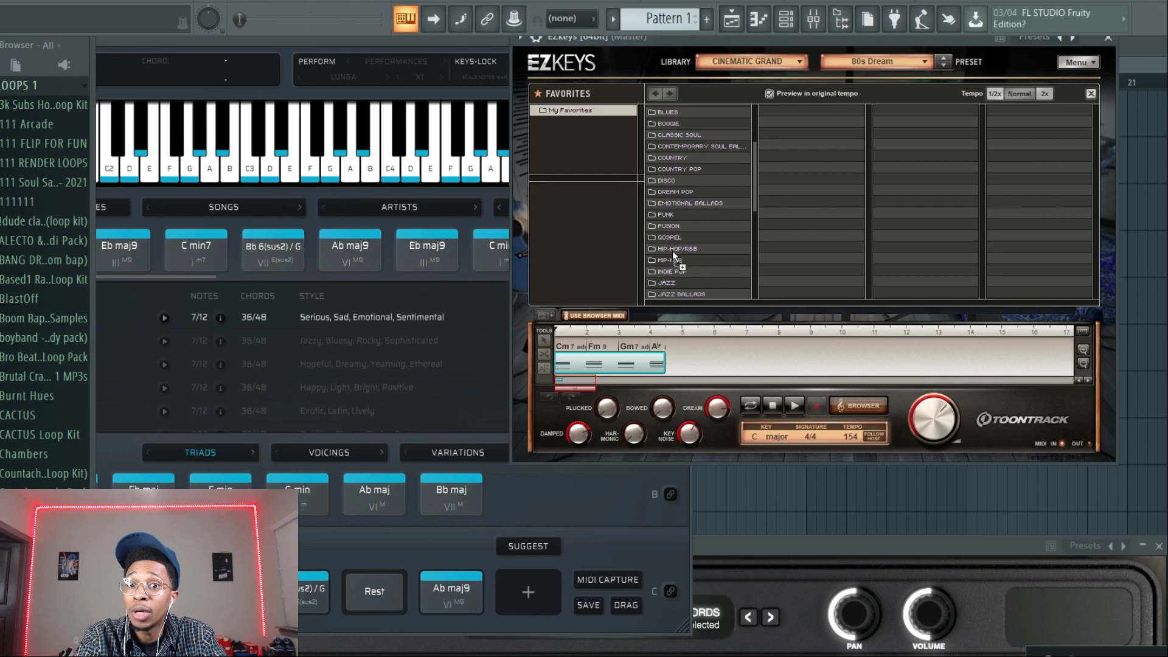
scroll(756, 200, down, 3)
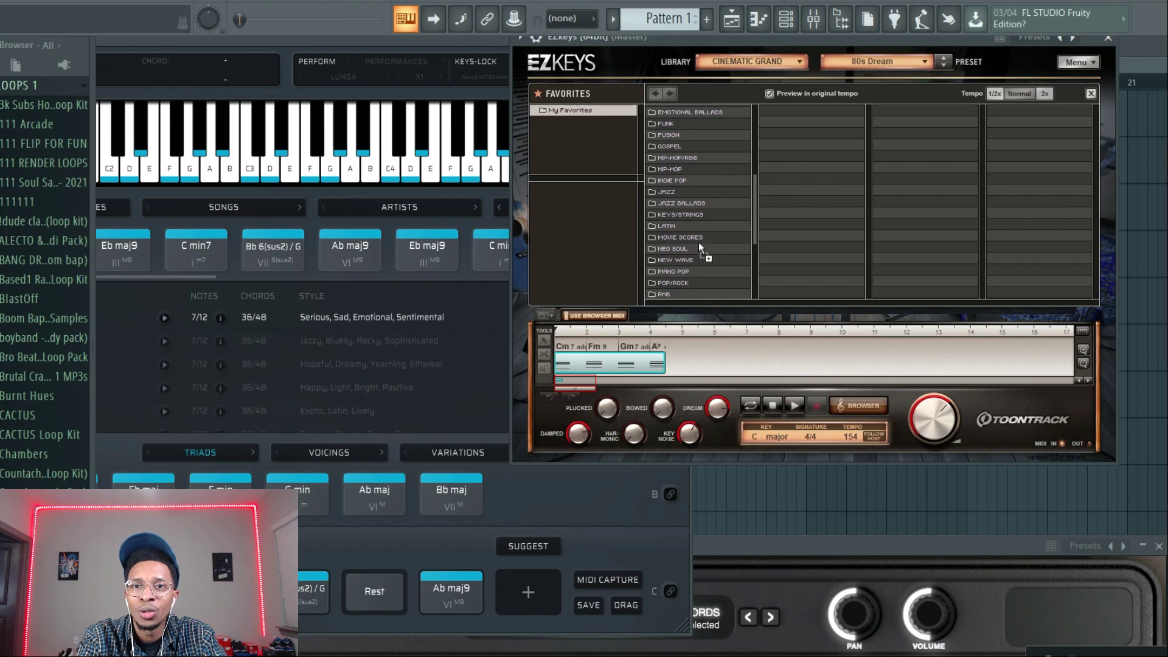
click(665, 294)
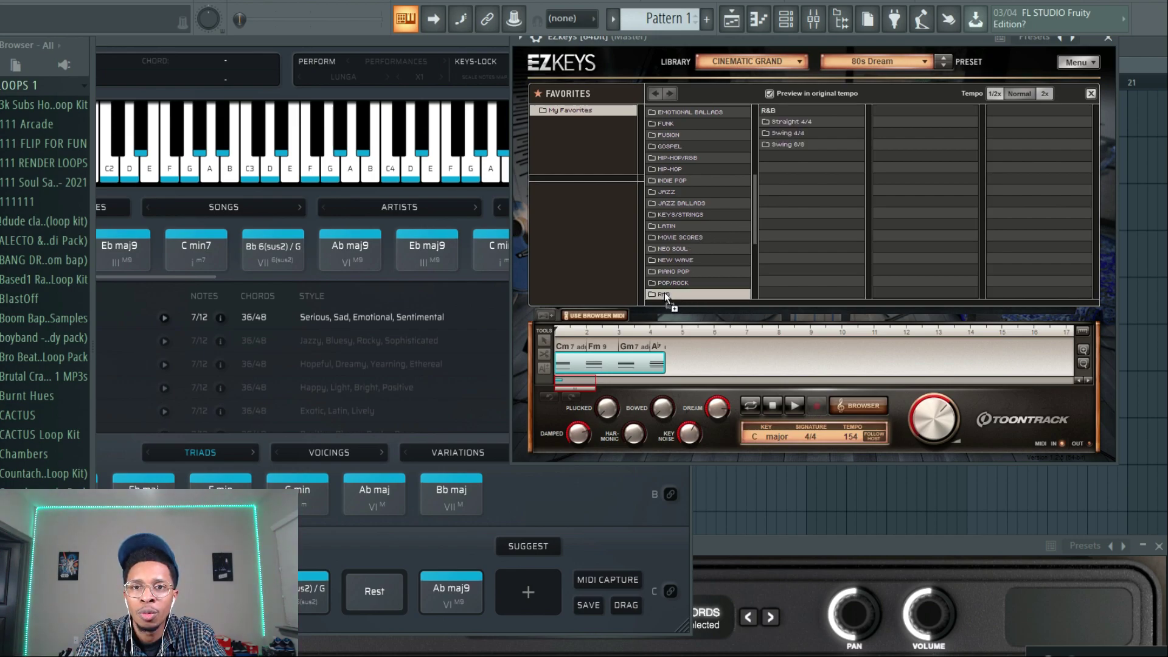
click(792, 120)
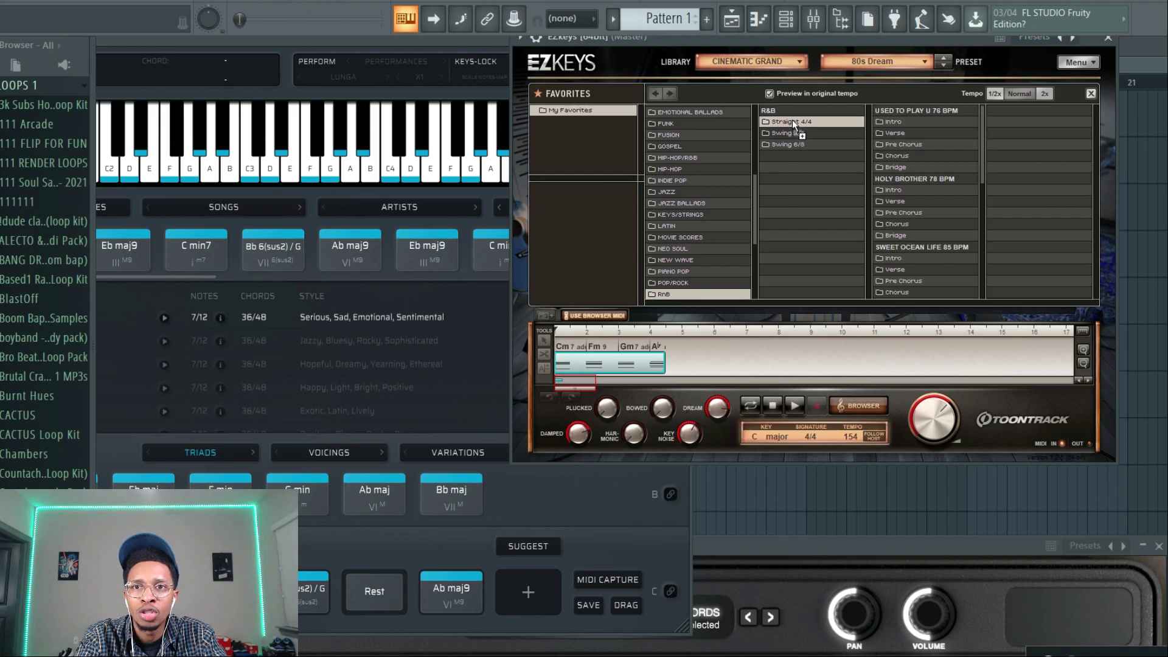
Apply Variation 01 of the Same Old Four 127 BPM chorus groove to the chord block.
drag(981, 131, 983, 209)
drag(983, 248, 983, 222)
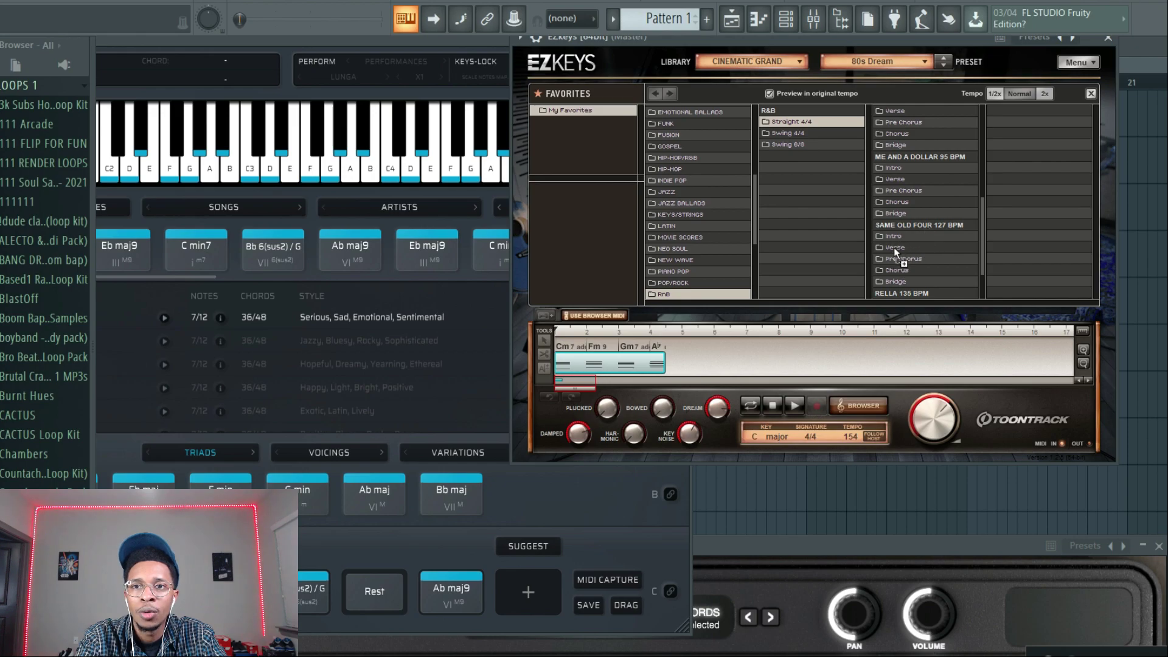
click(892, 268)
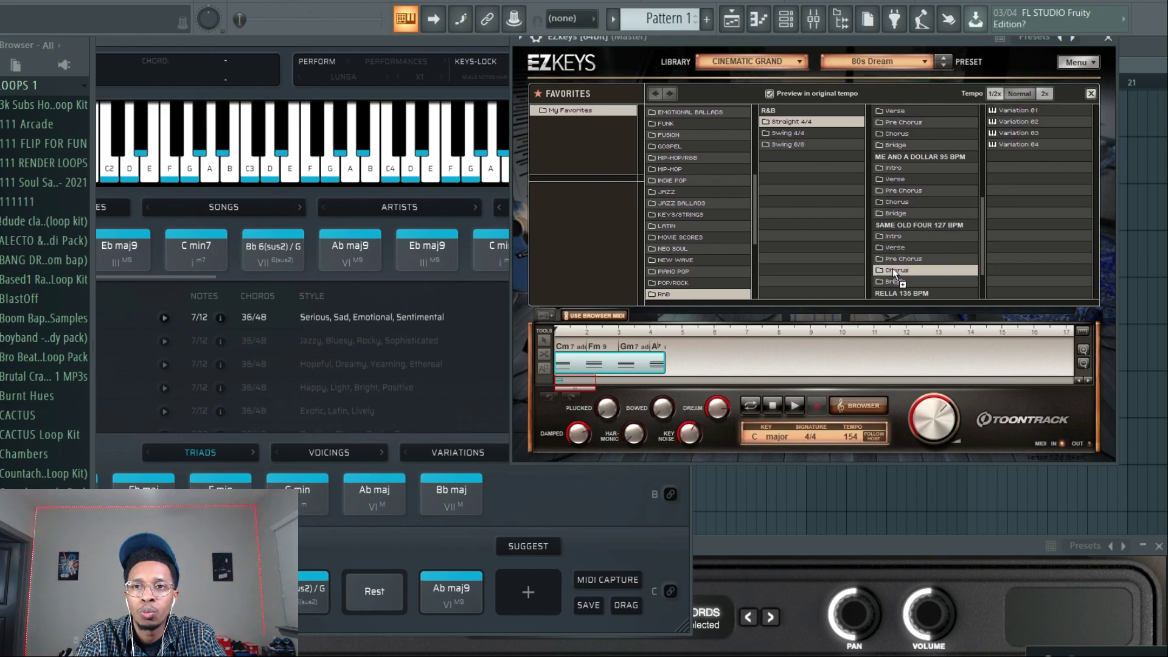
click(1010, 108)
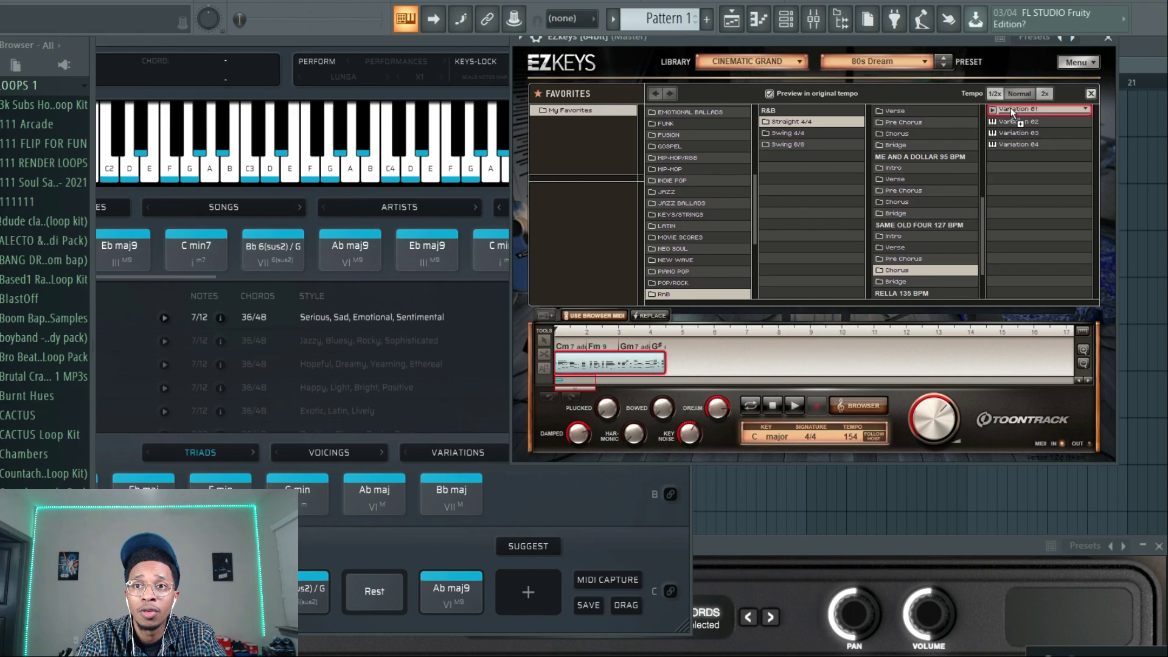
Set the tempo to 115 BPM and audition the chord block with the chosen RnB groove.
click(795, 406)
click(774, 404)
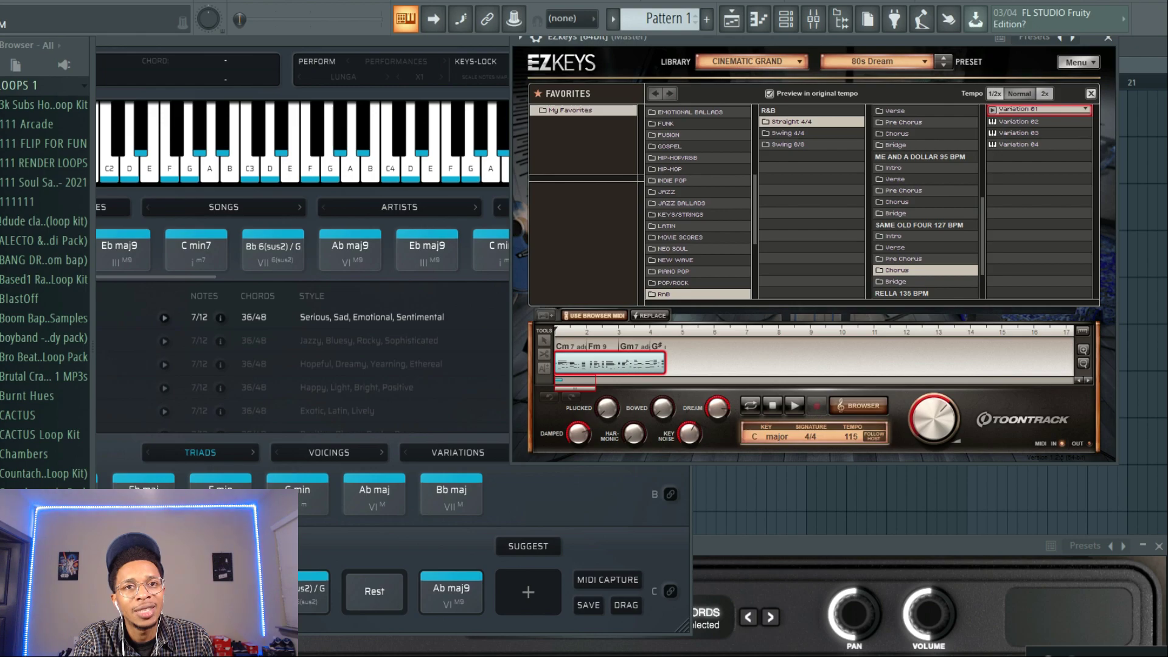
click(616, 366)
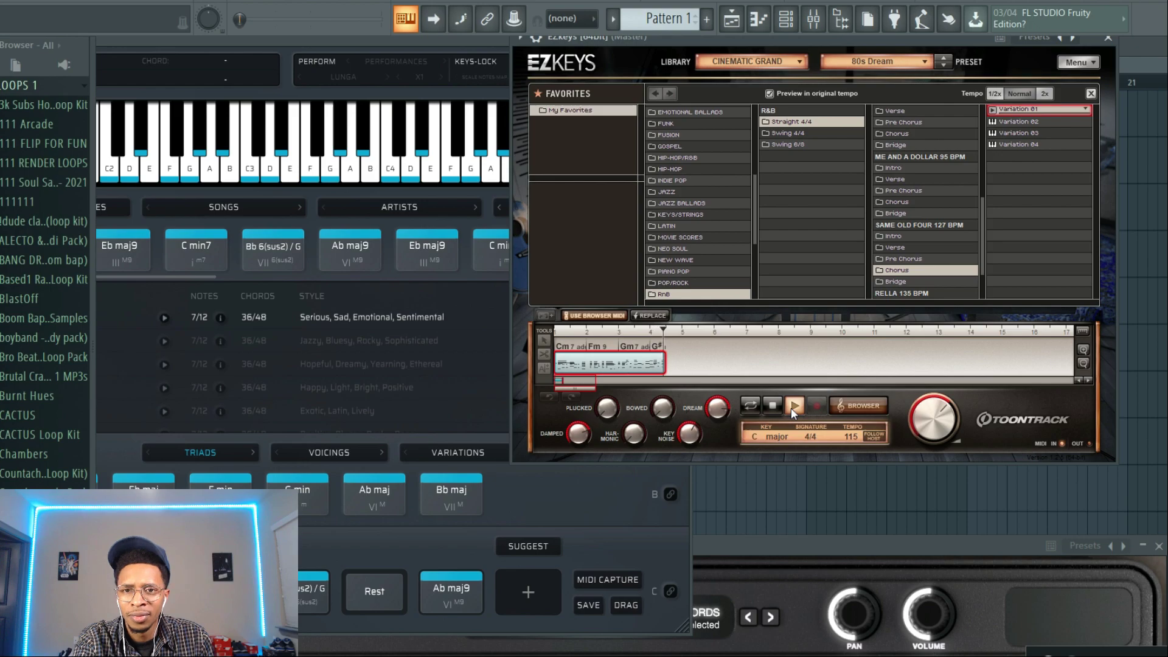
click(772, 407)
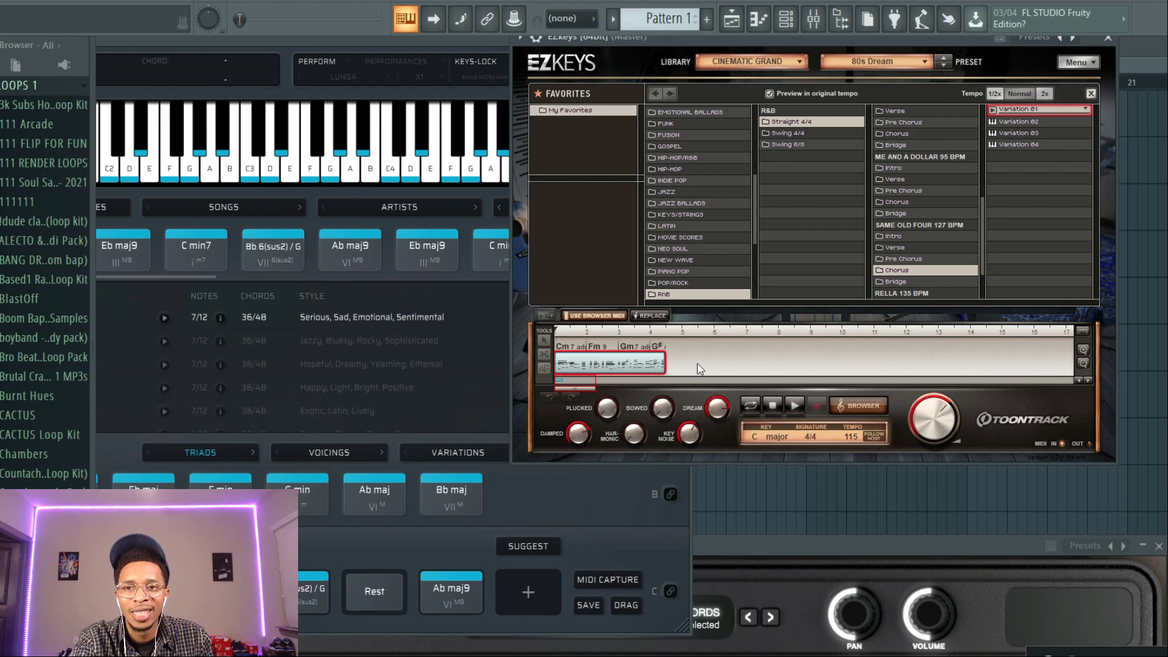
Move the EZkeys and Scaler windows aside and bring the Scorch plugin window fully into view.
drag(671, 40, 899, 86)
drag(543, 35, 282, 398)
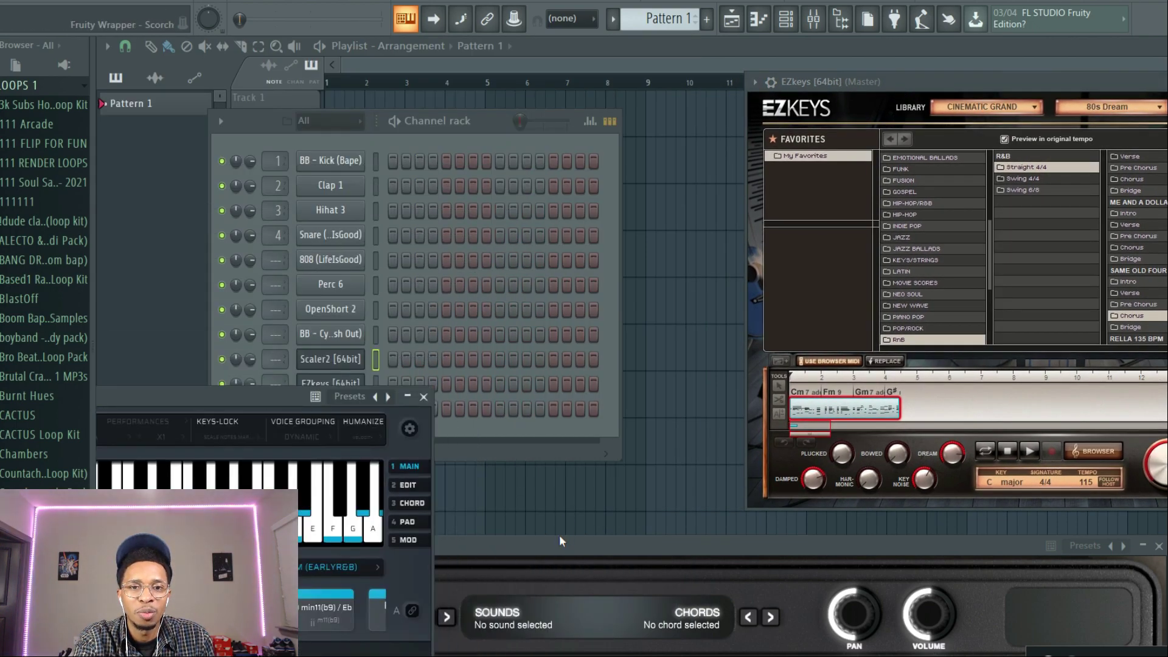
drag(557, 546, 603, 83)
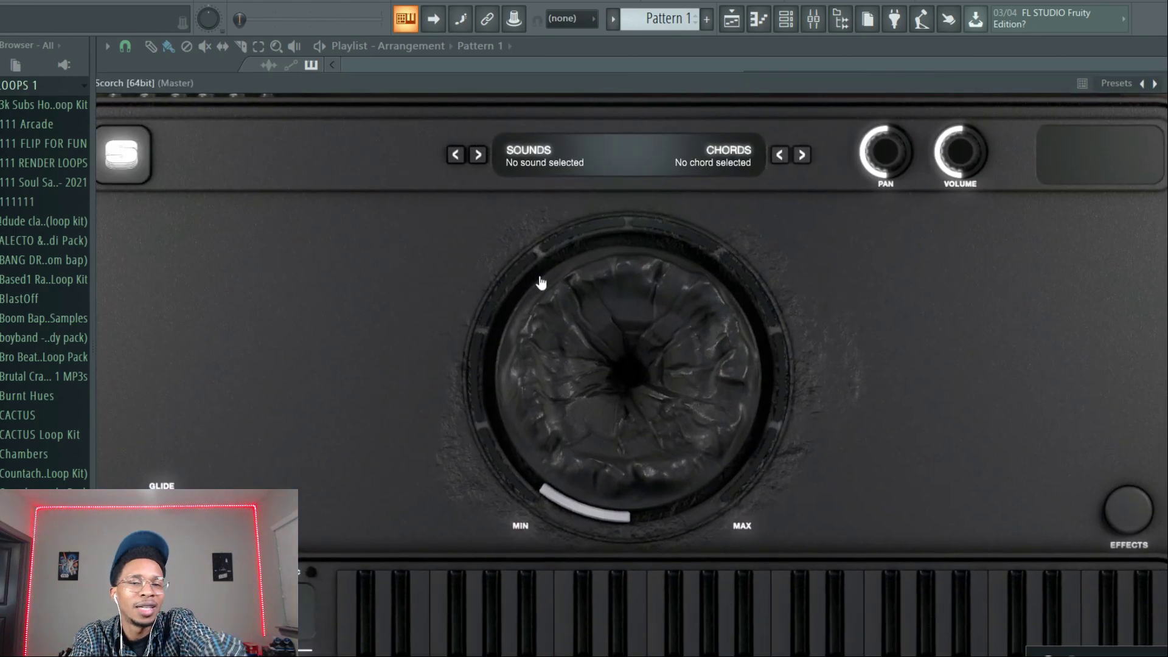
Try Scorch's central intensity dial and load the Combination - South Texas Heat sound.
drag(566, 308, 585, 218)
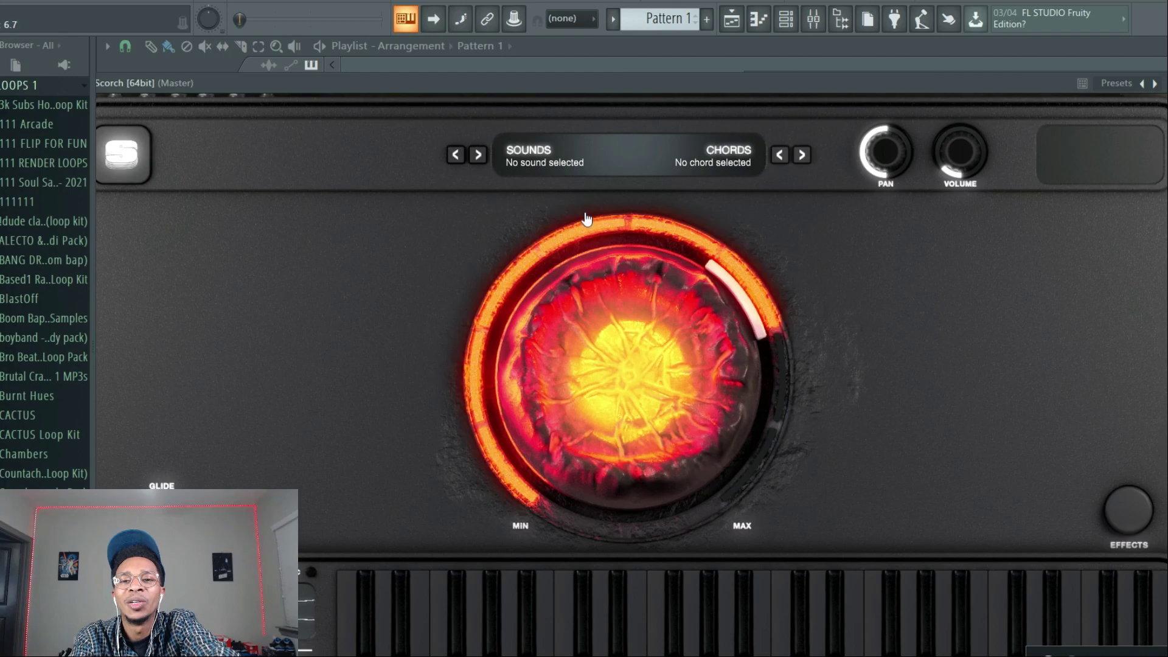
click(543, 156)
scroll(528, 268, down, 5)
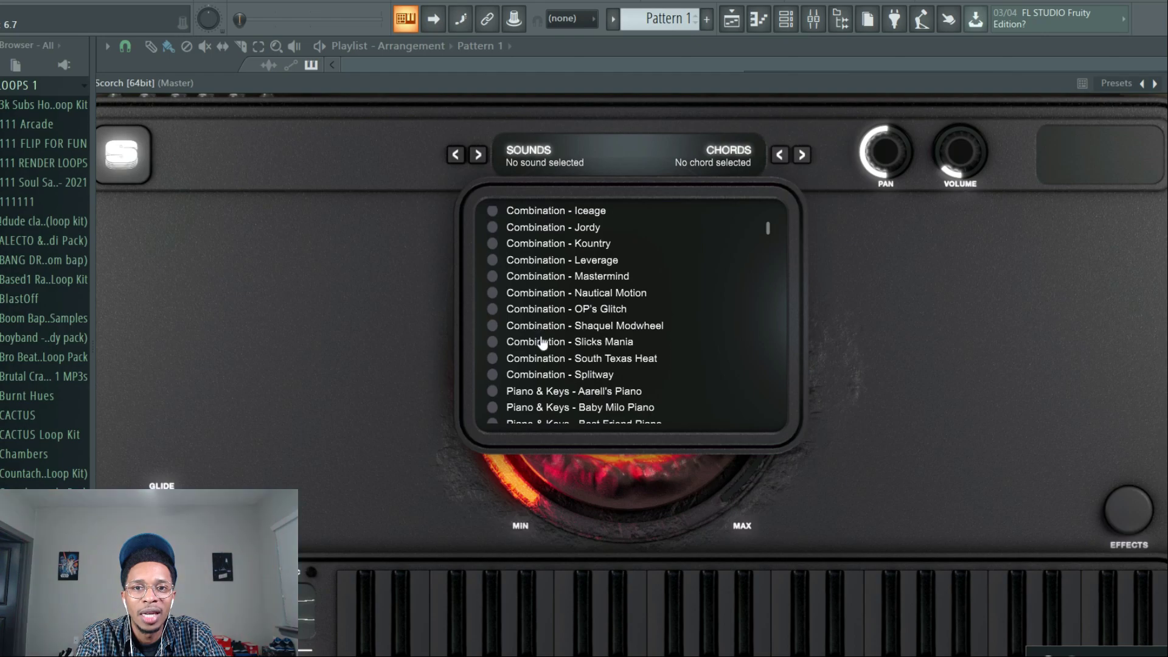
click(493, 358)
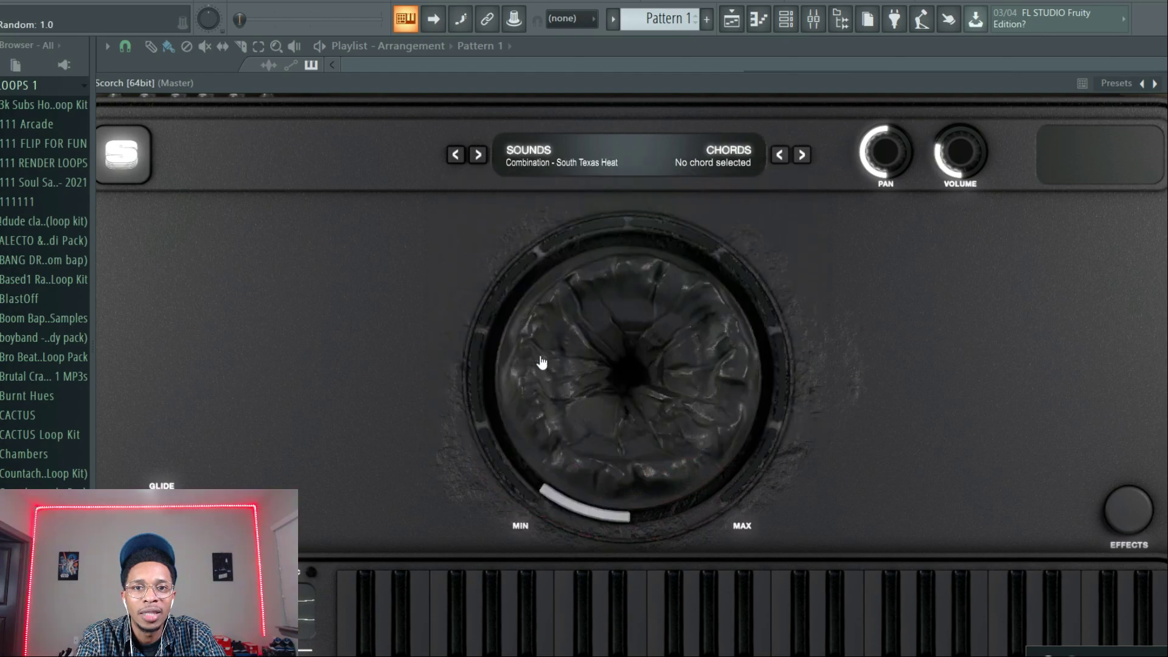
Move the Scorch window aside and copy the humanized chord block's MIDI from EZkeys onto the Scorch channel.
drag(578, 87, 804, 521)
click(523, 135)
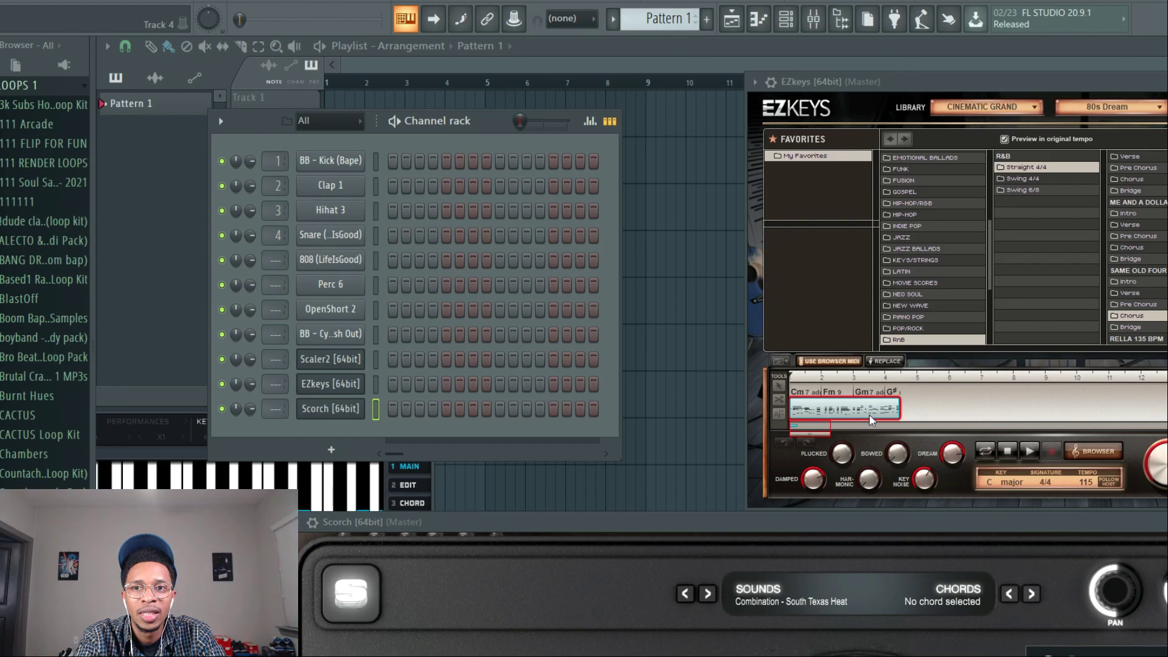
click(876, 430)
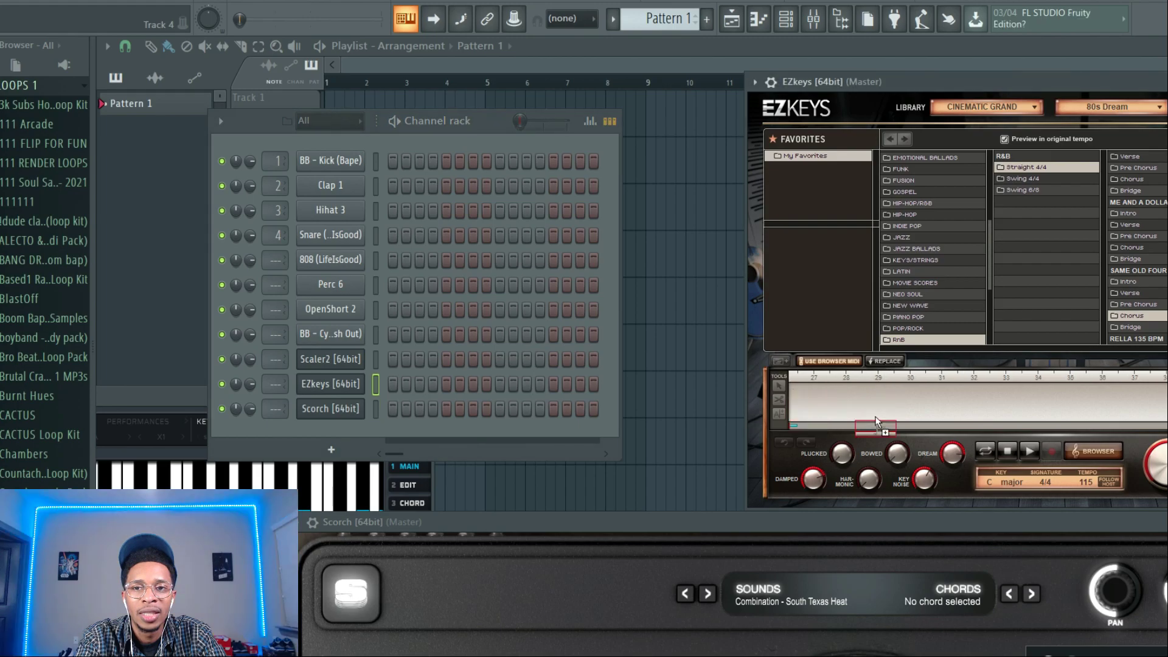
drag(876, 426, 843, 420)
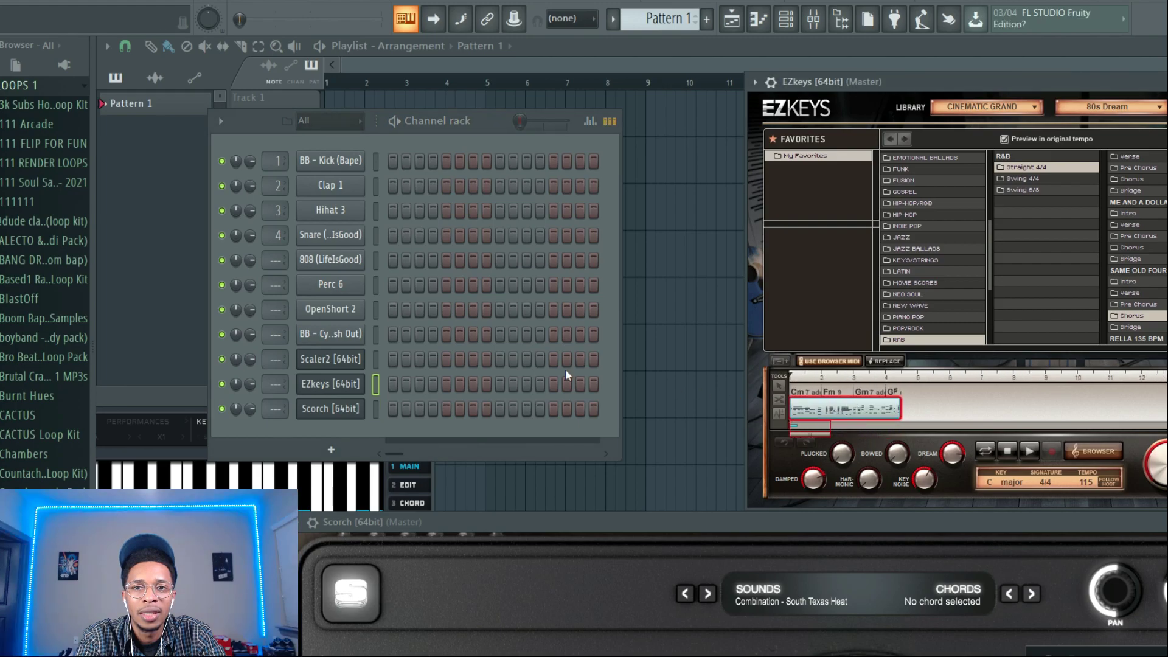
drag(876, 408, 322, 410)
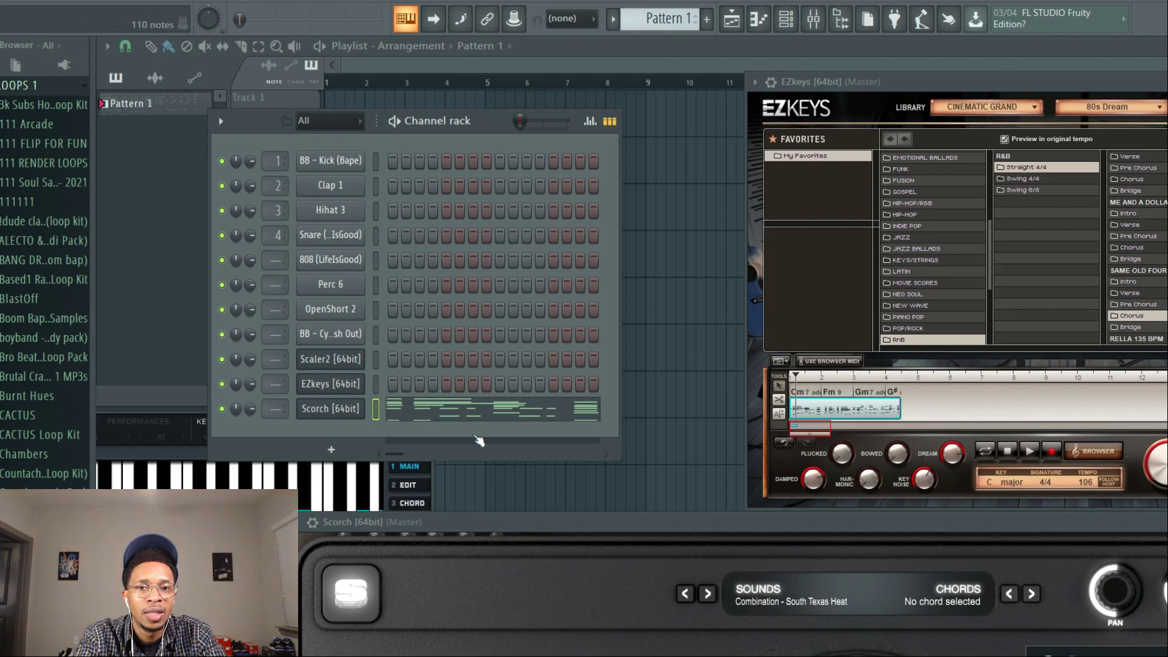
Mute the chord block in EZkeys and audition the pattern with Scorch's South Texas Heat sound alone.
key(space)
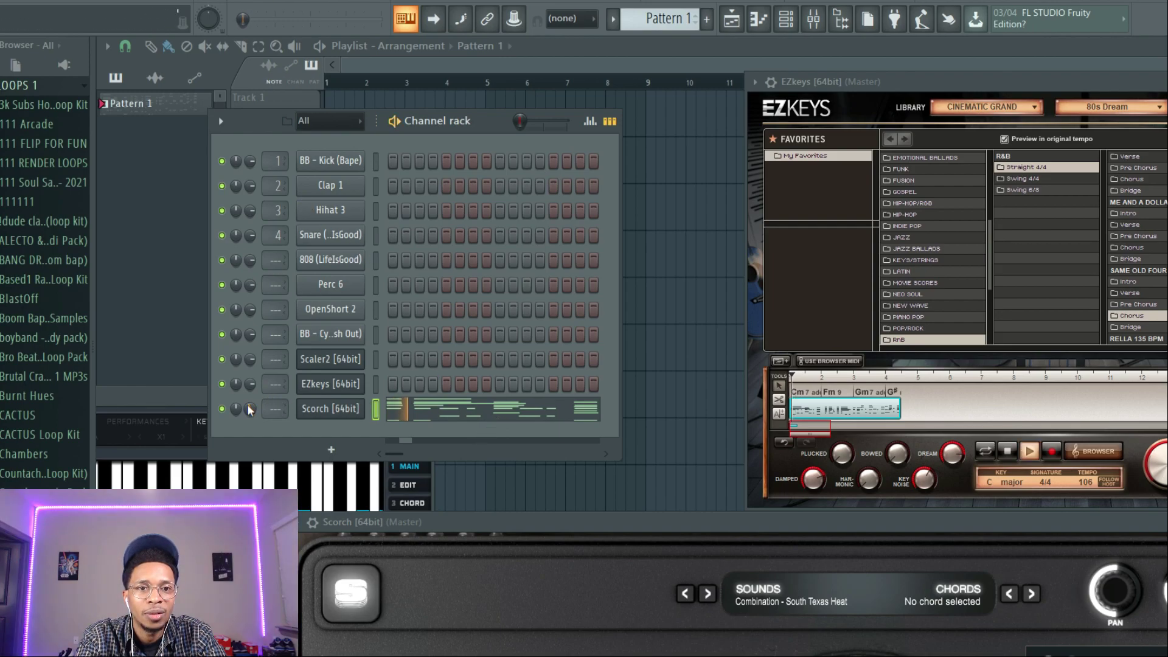
key(space)
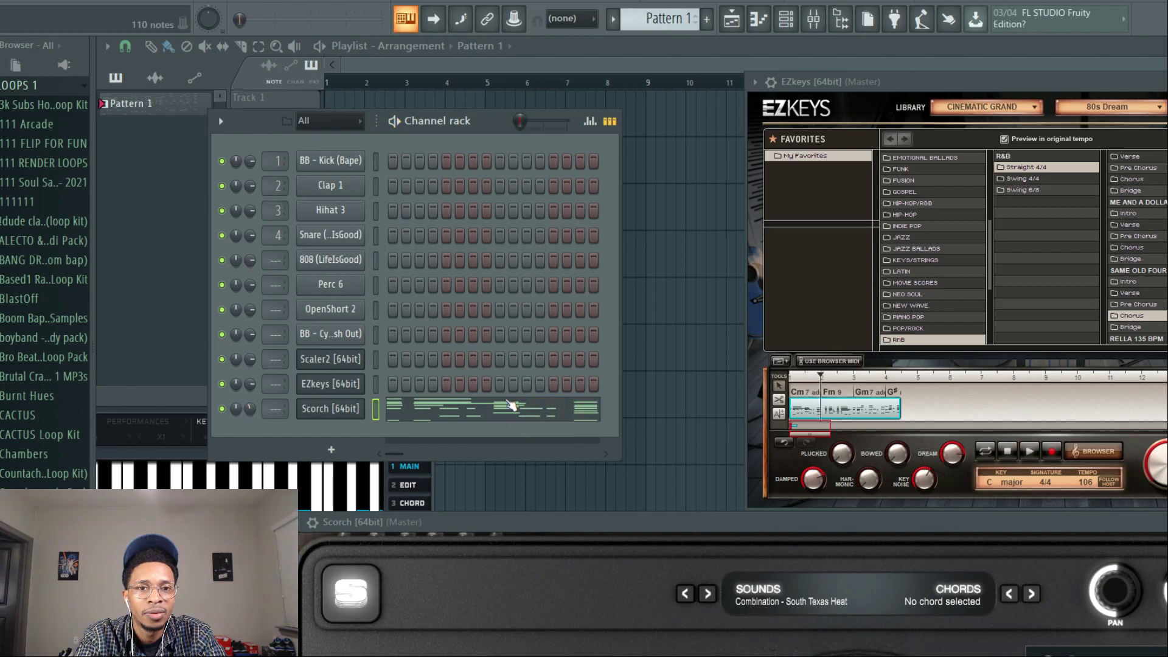
right_click(862, 412)
click(899, 510)
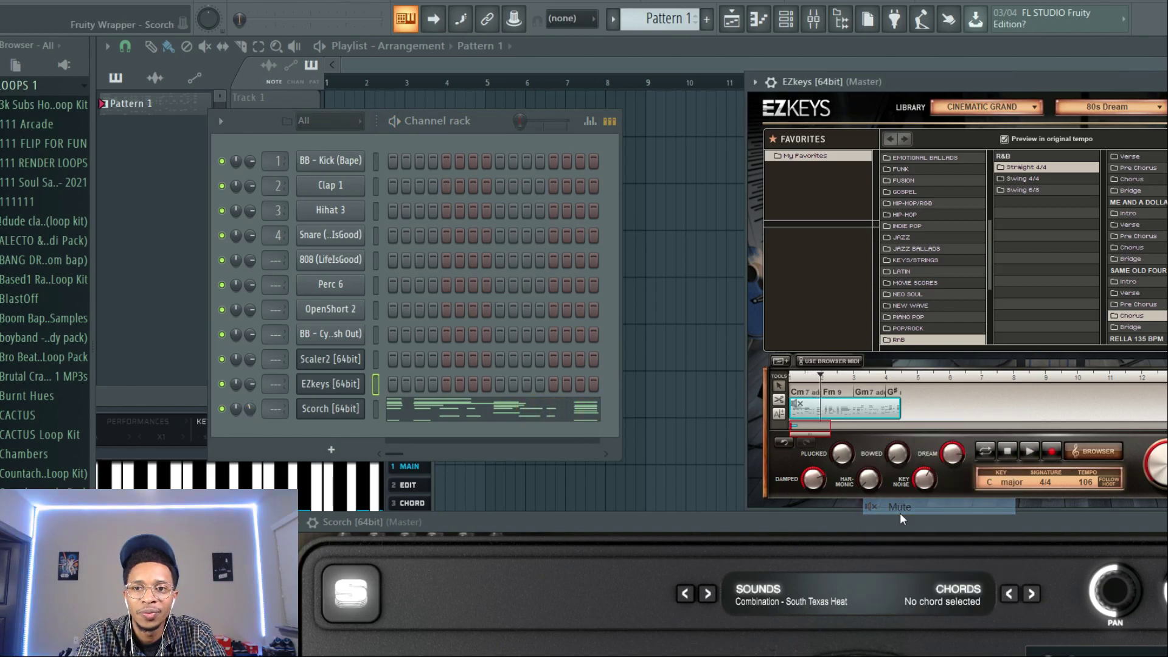
key(space)
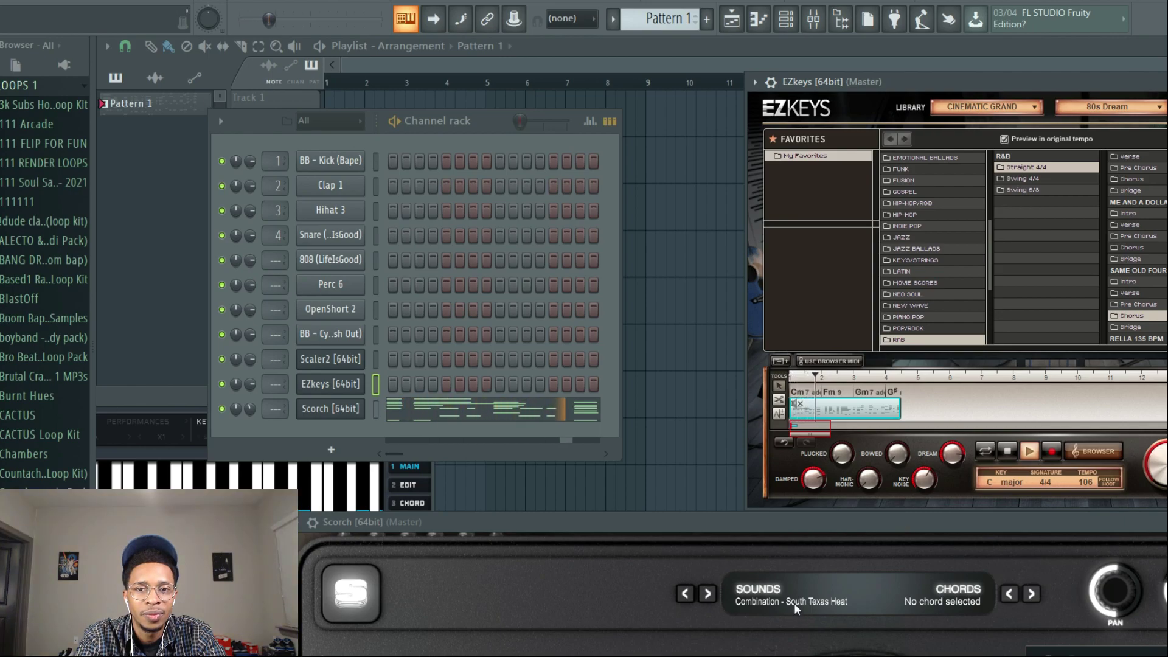
click(758, 593)
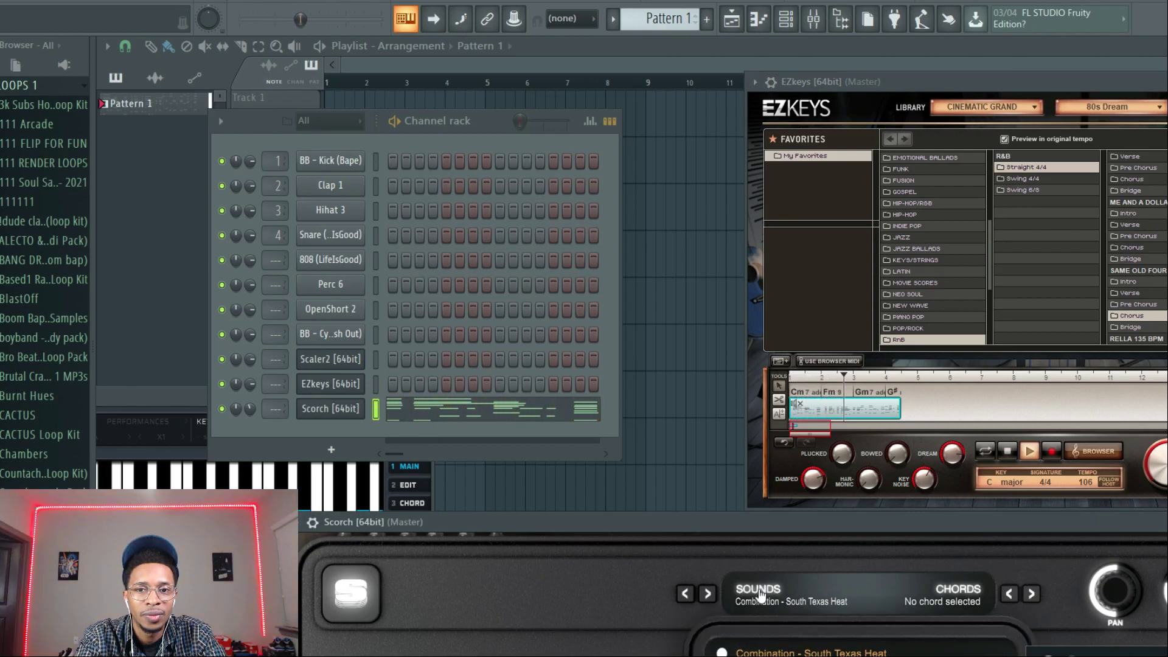
Transpose all the Scorch notes up one octave in the piano roll and stop playback.
click(521, 411)
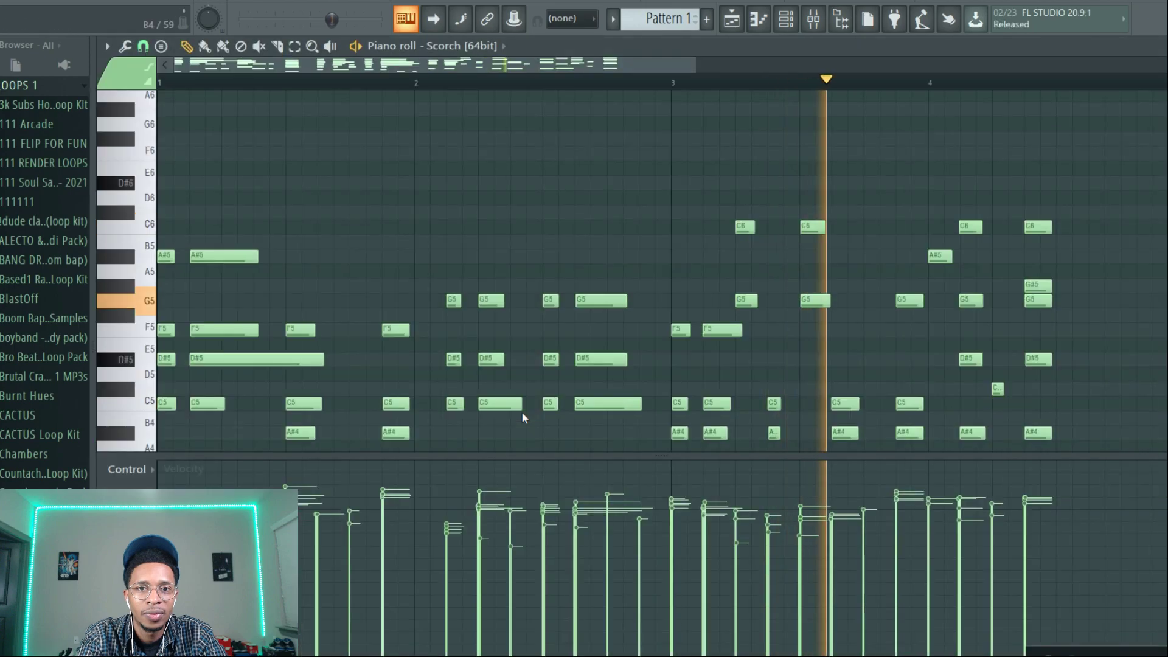
key(ctrl+Up)
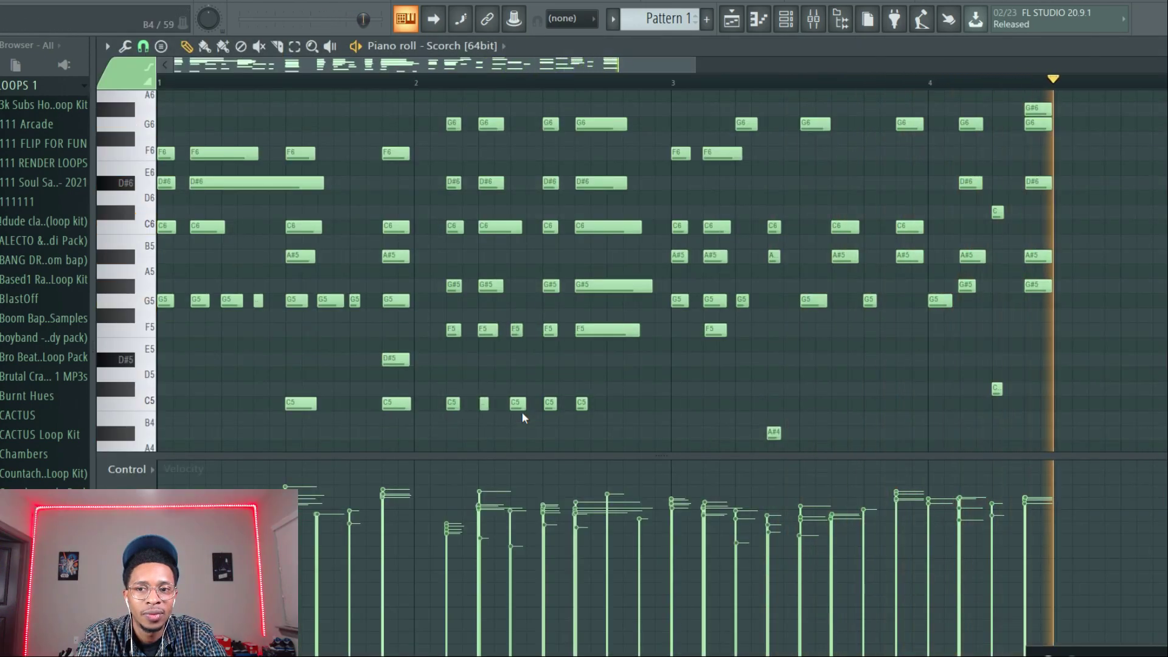
key(space)
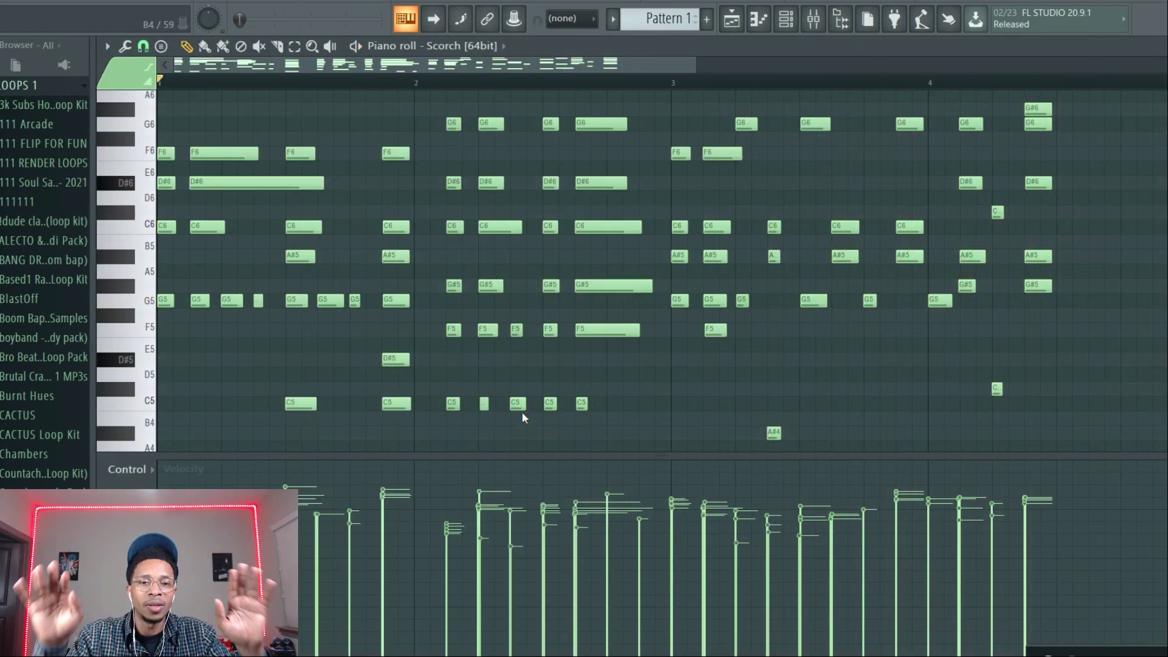
Bring up the Scaler window from the channel rack and move it into view.
key(F6)
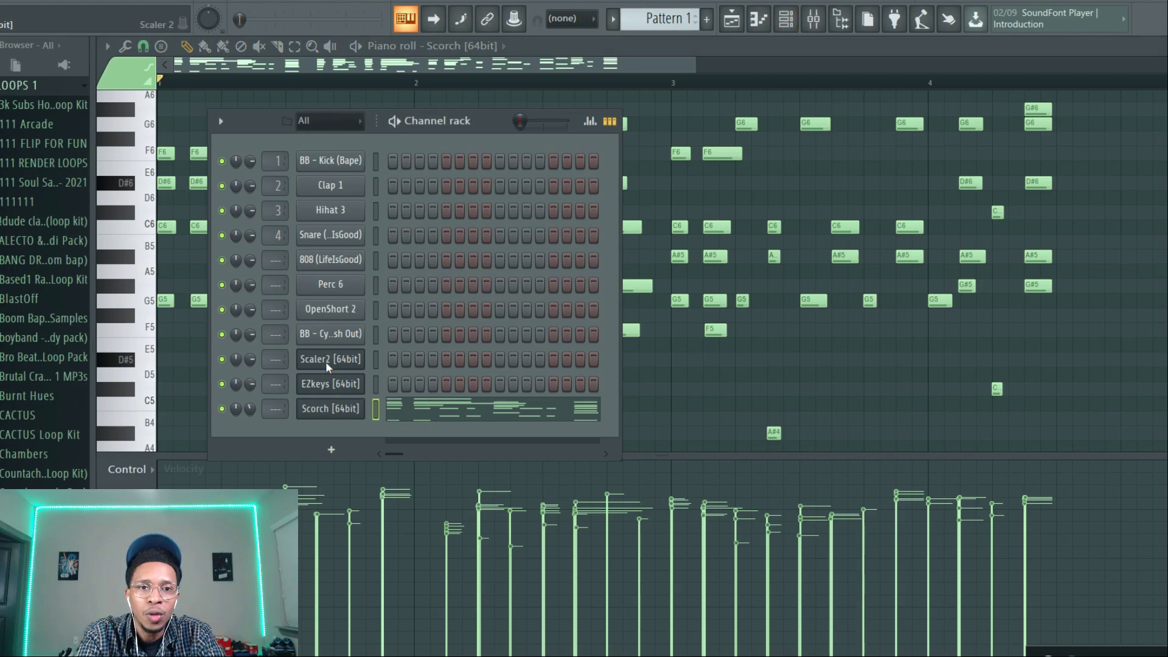
click(326, 360)
drag(279, 384, 721, 44)
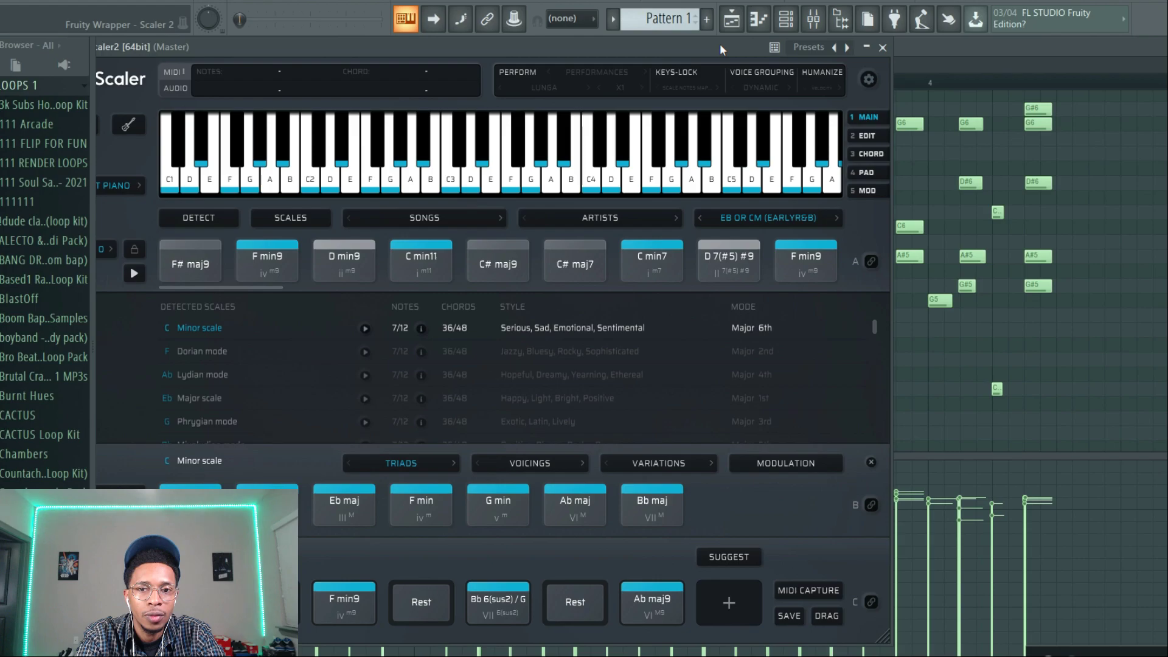
Reopen EZkeys and try Variations 02 and 03 of the Same Old Four 127 BPM intro on the chord block with Use Browser MIDI.
key(F6)
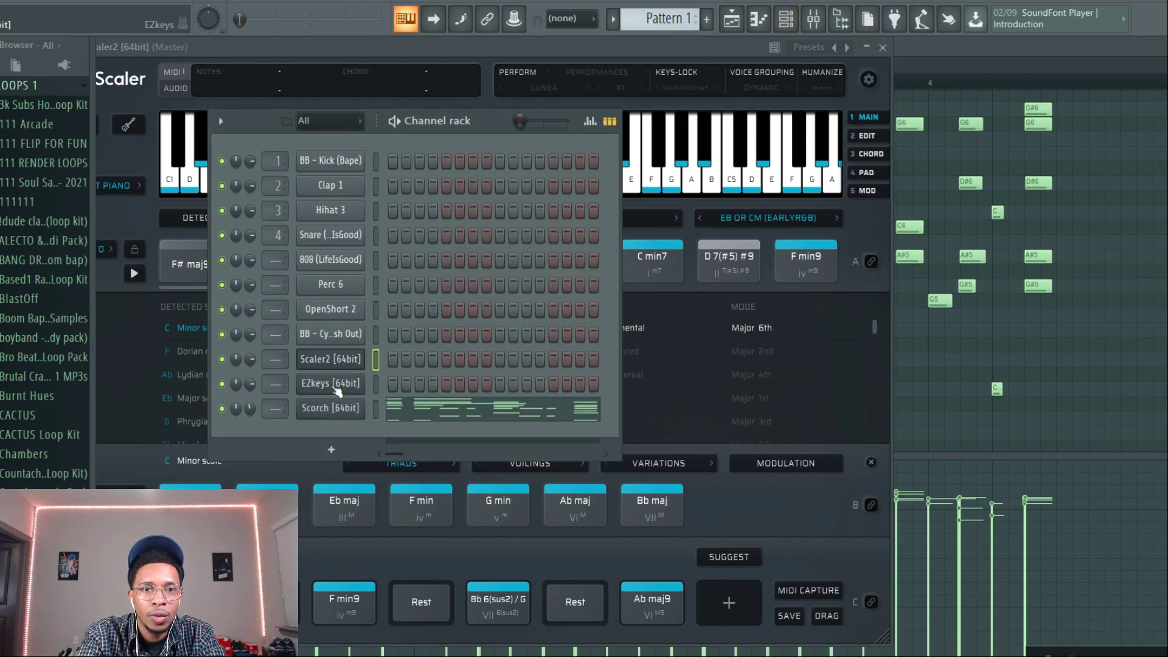
click(335, 384)
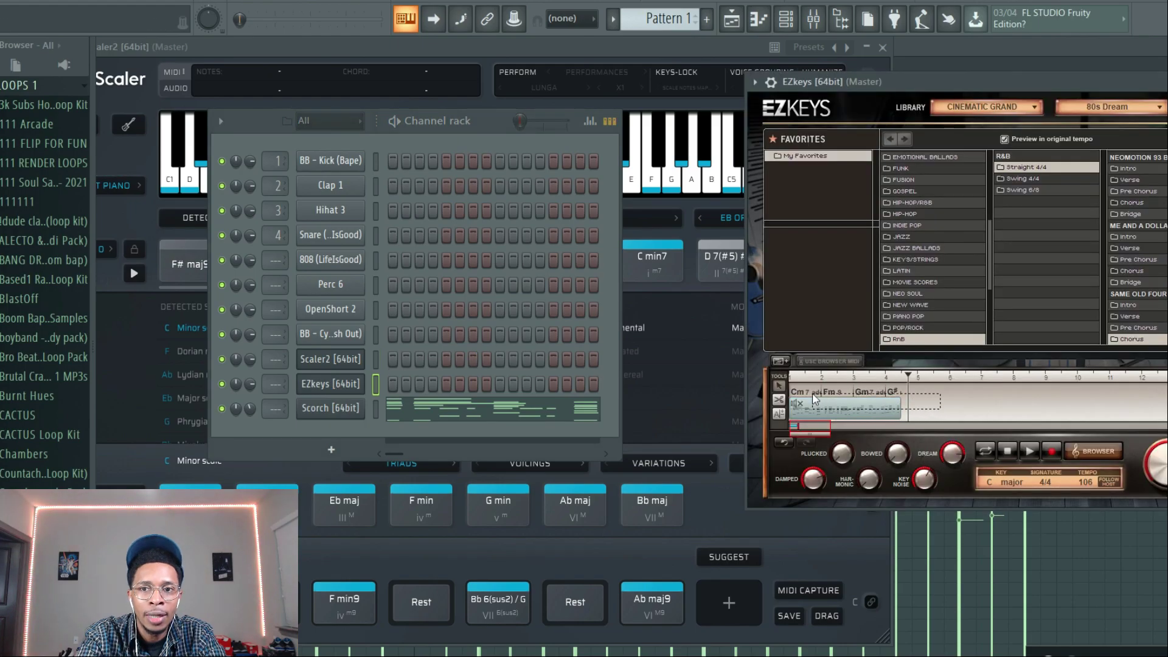
click(1130, 304)
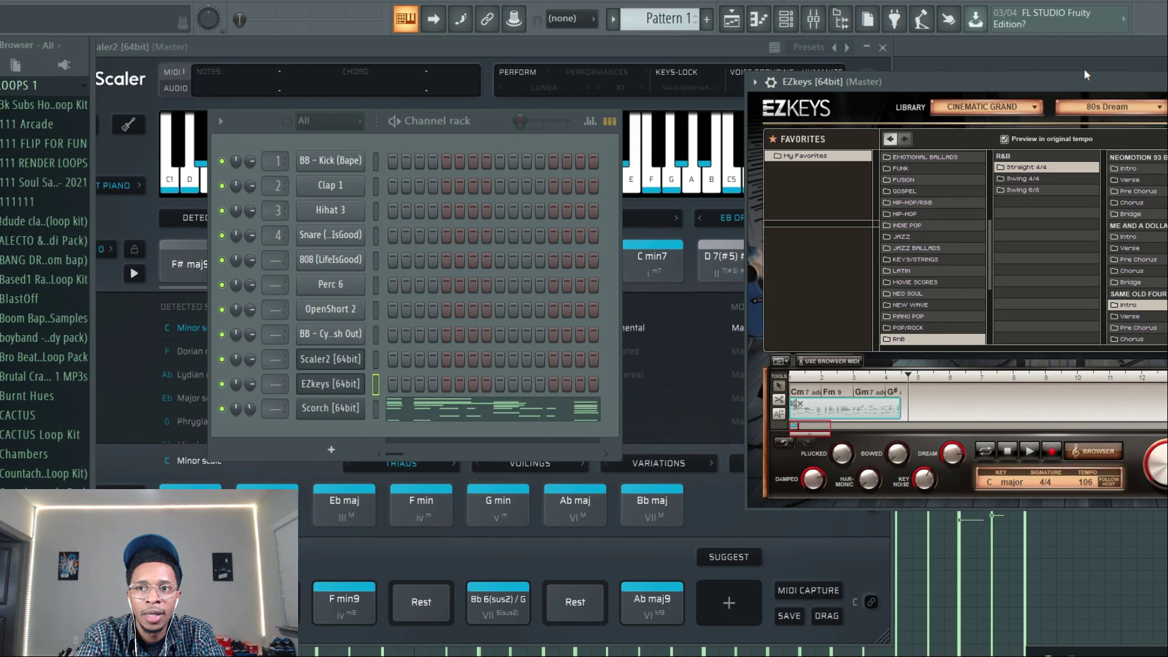
drag(1097, 78, 876, 75)
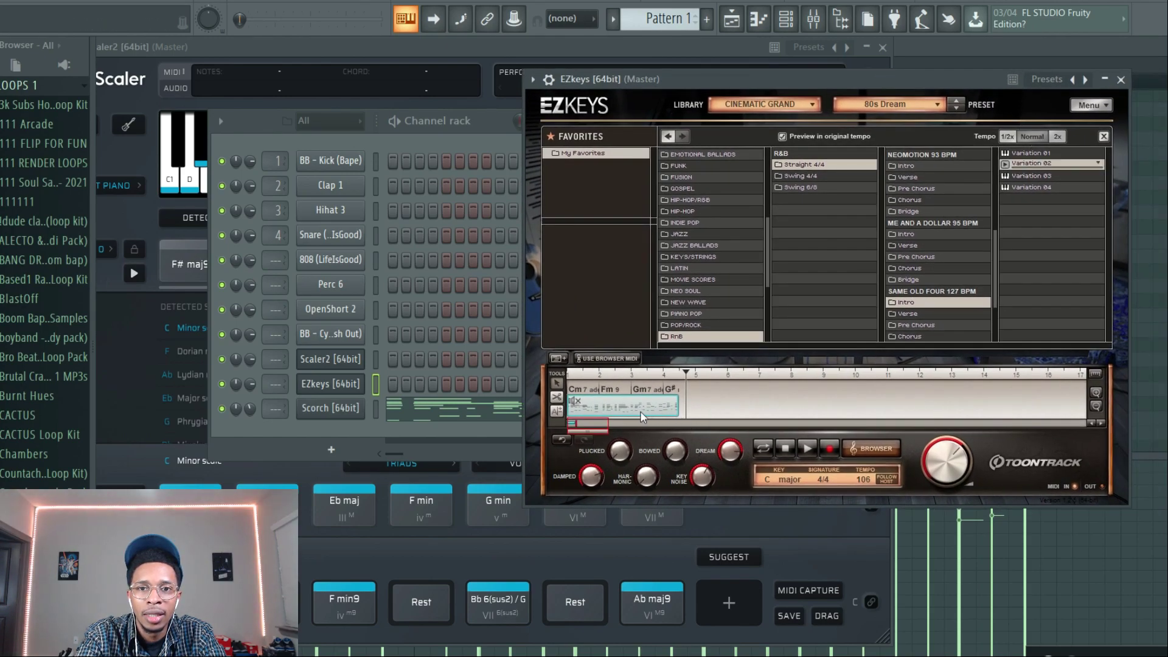
drag(707, 401, 720, 402)
click(590, 360)
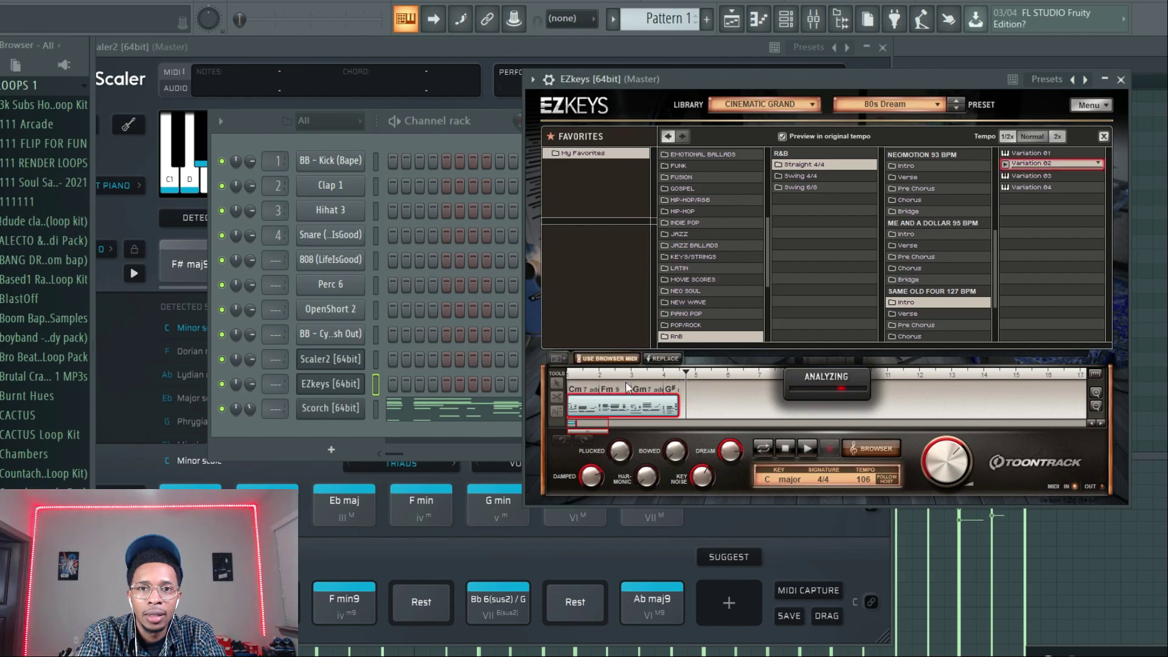
click(1028, 176)
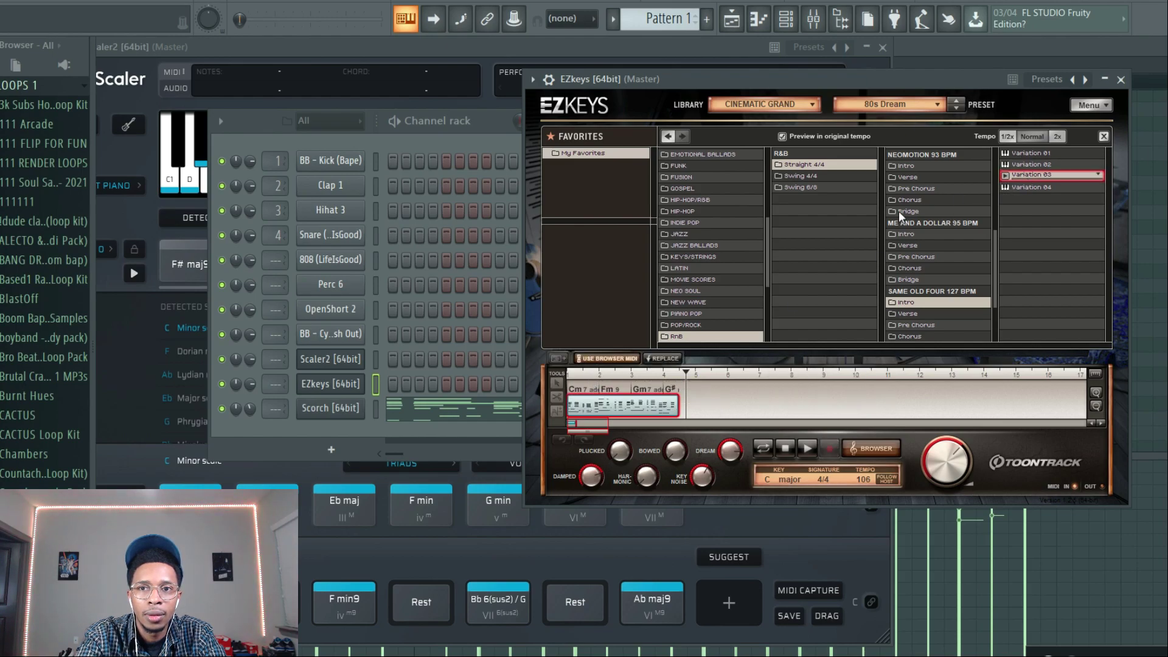
Audition the chord block with Variation 01 of the Piano Pop Straight 4/4 Panoramic 70 BPM verse groove.
click(918, 279)
click(695, 314)
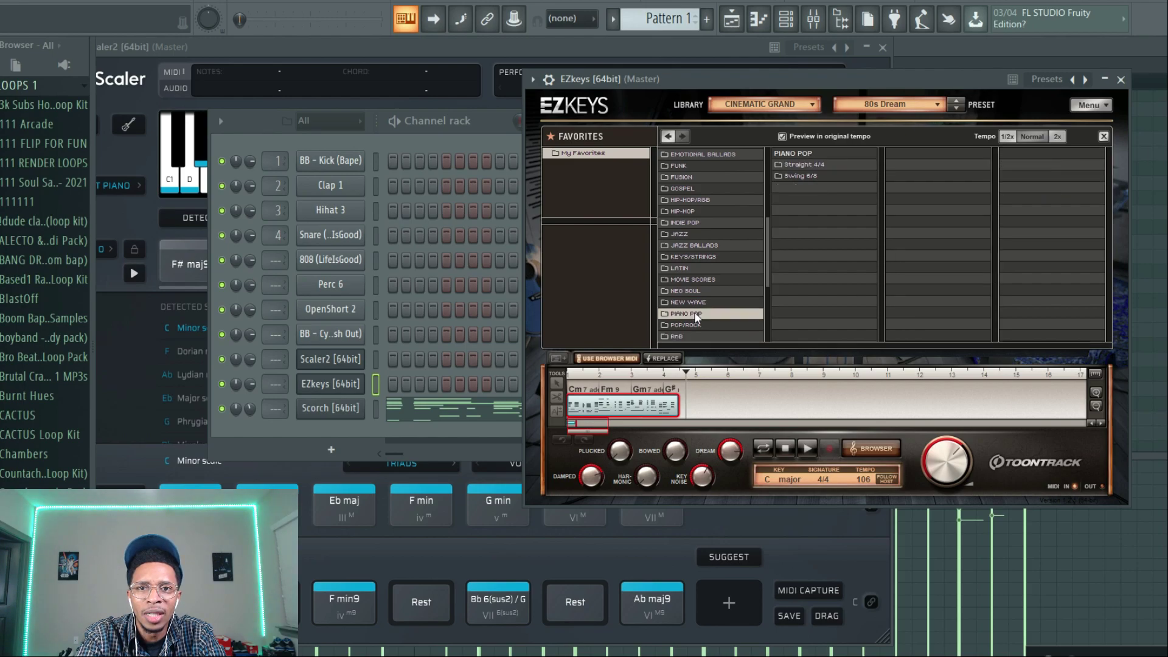
click(817, 165)
click(912, 177)
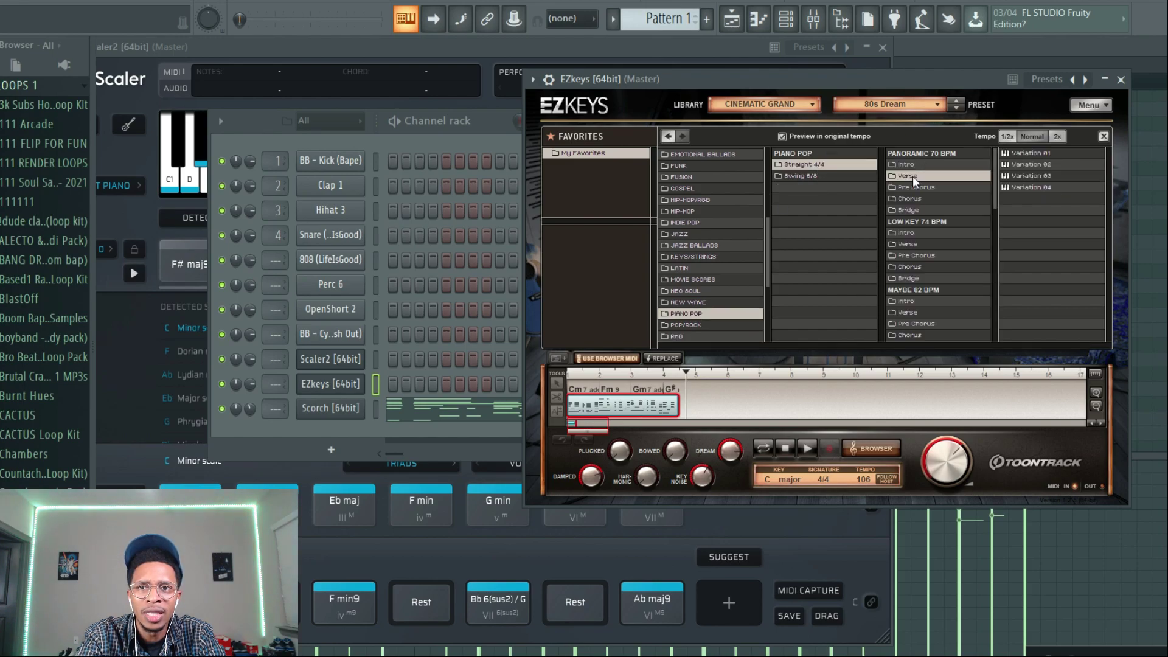
click(1028, 151)
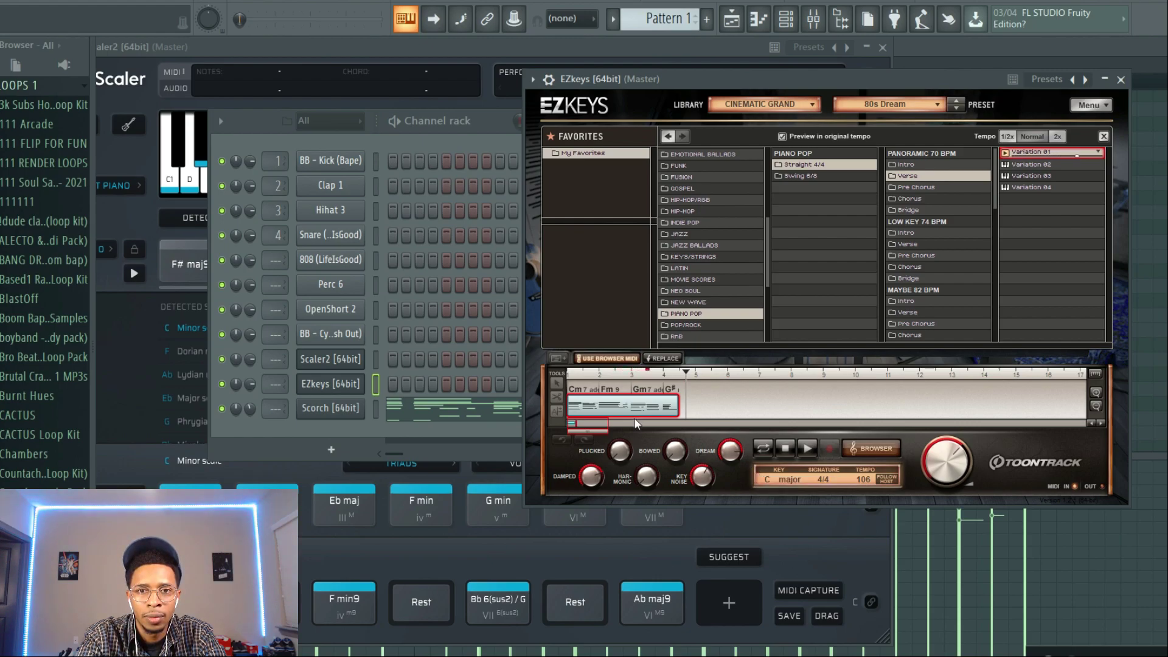
click(785, 448)
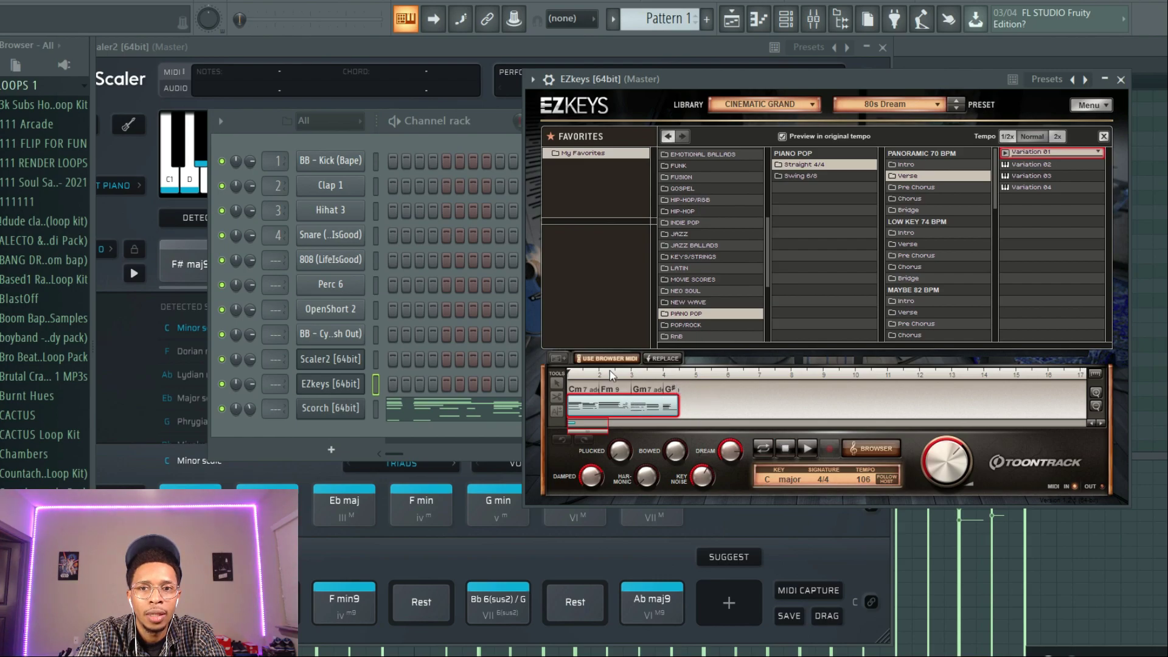
Replace the chord block with the Piano Pop groove, copy it onto the Scorch channel and open its notes in the piano roll.
click(666, 360)
drag(654, 409, 413, 406)
click(456, 415)
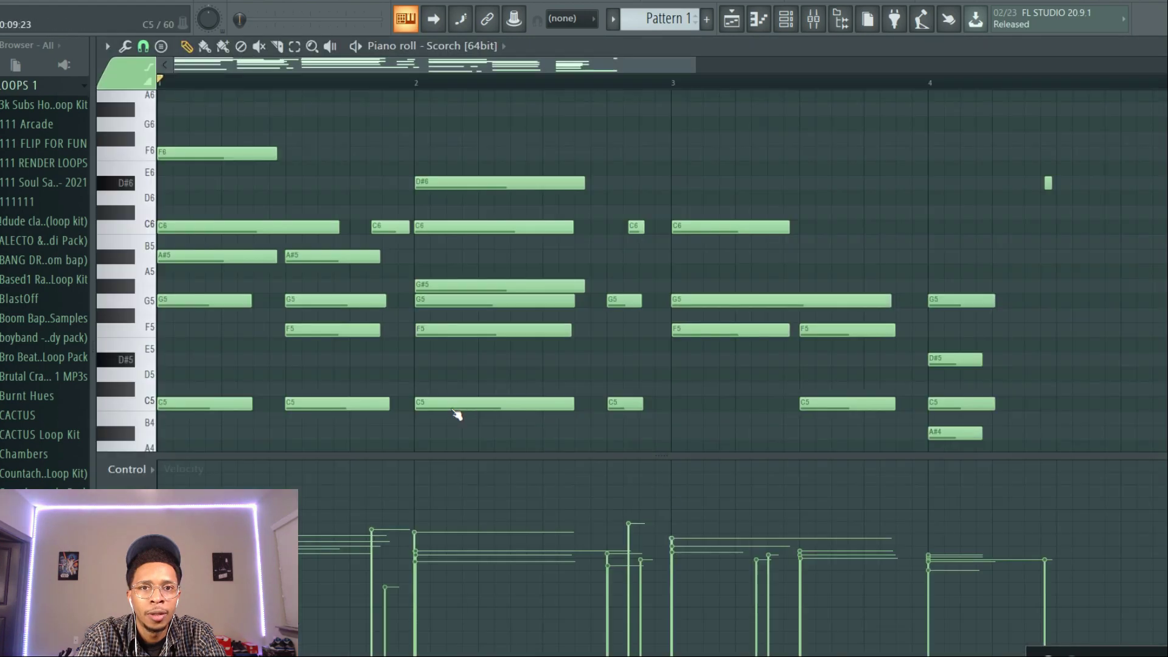
drag(791, 63, 1022, 63)
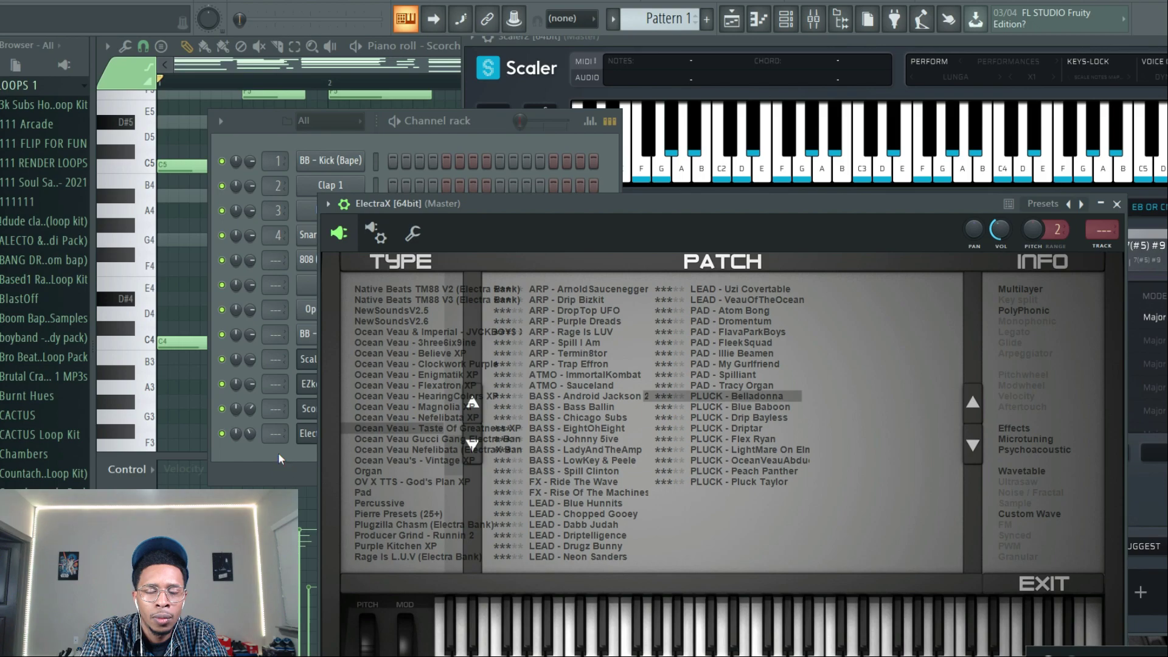
Audition the Scorch and ElectraX layers together and lower the ElectraX channel volume.
click(279, 453)
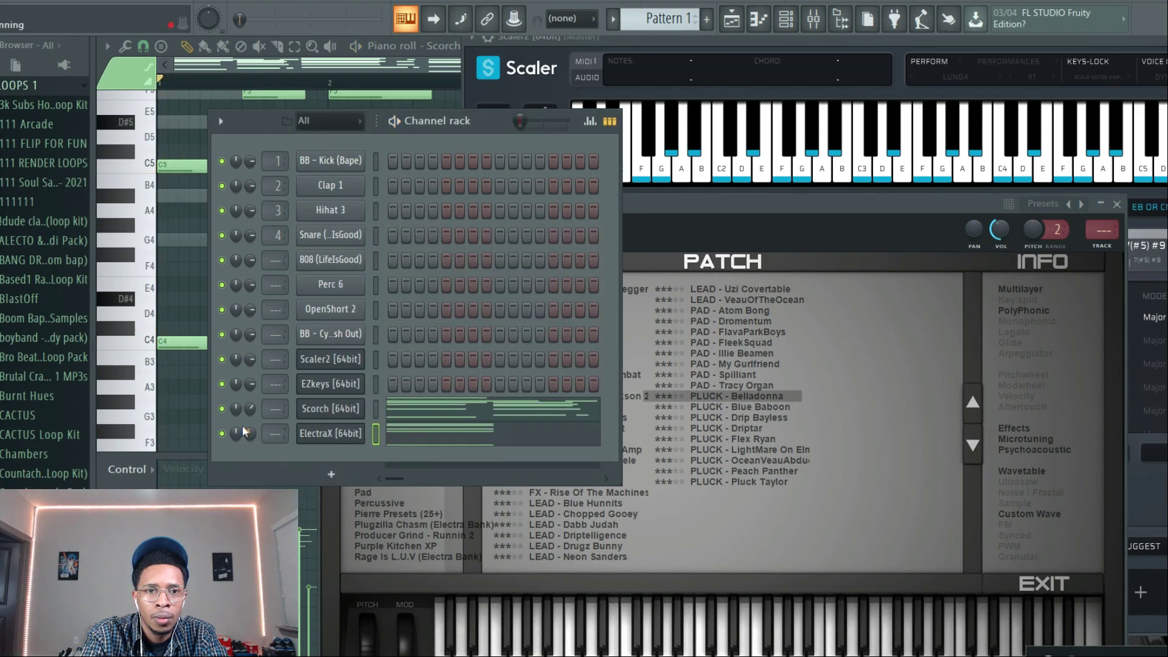
key(space)
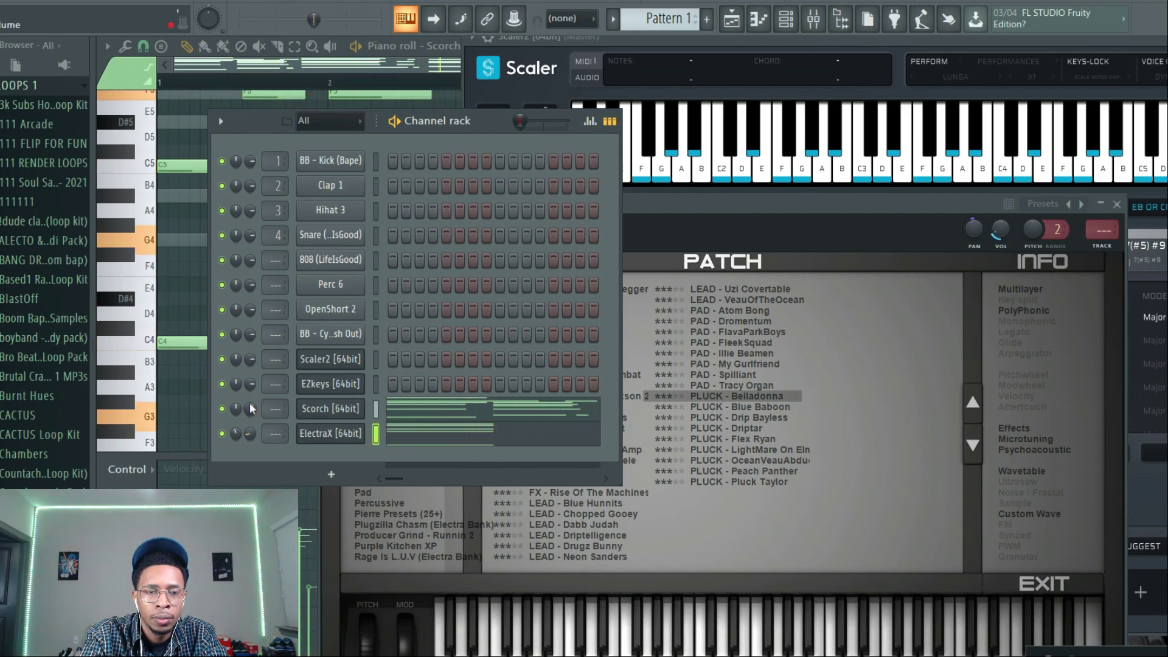
click(442, 412)
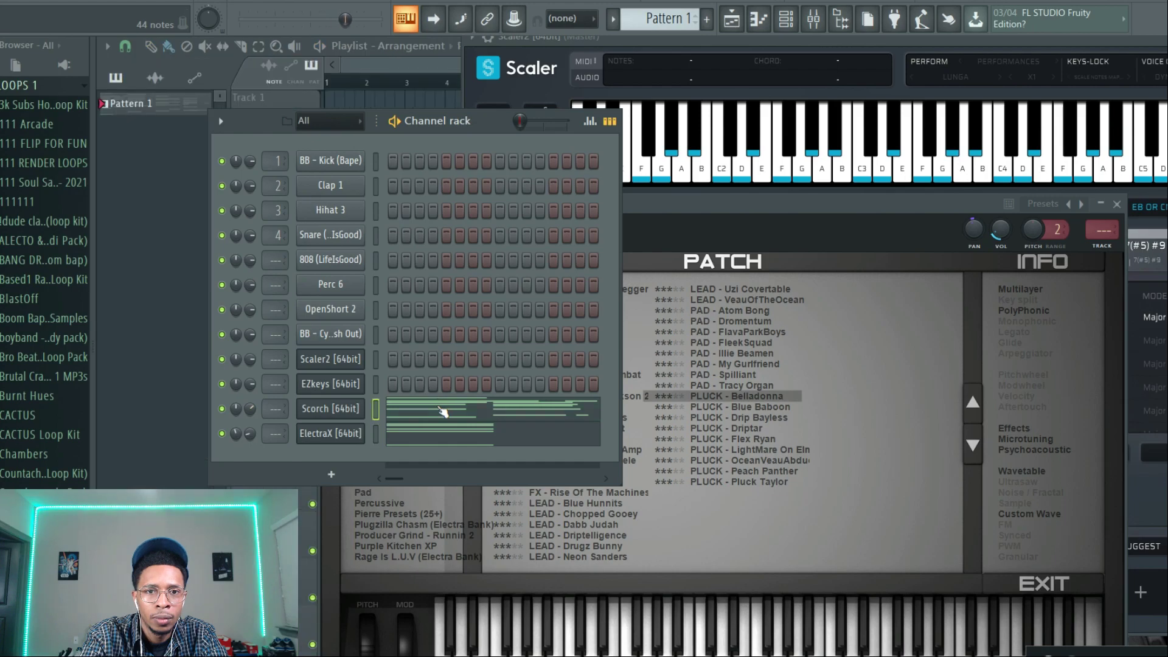
Hide the channel rack, move the Scaler window aside and bring EZkeys to the front.
key(F6)
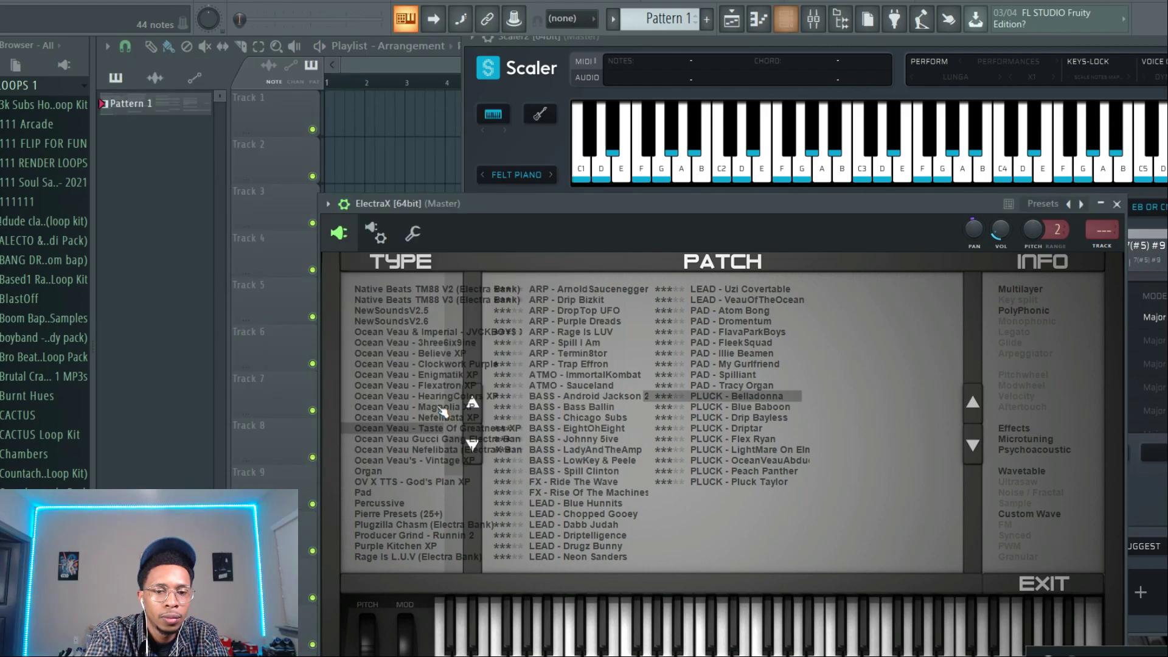
click(835, 48)
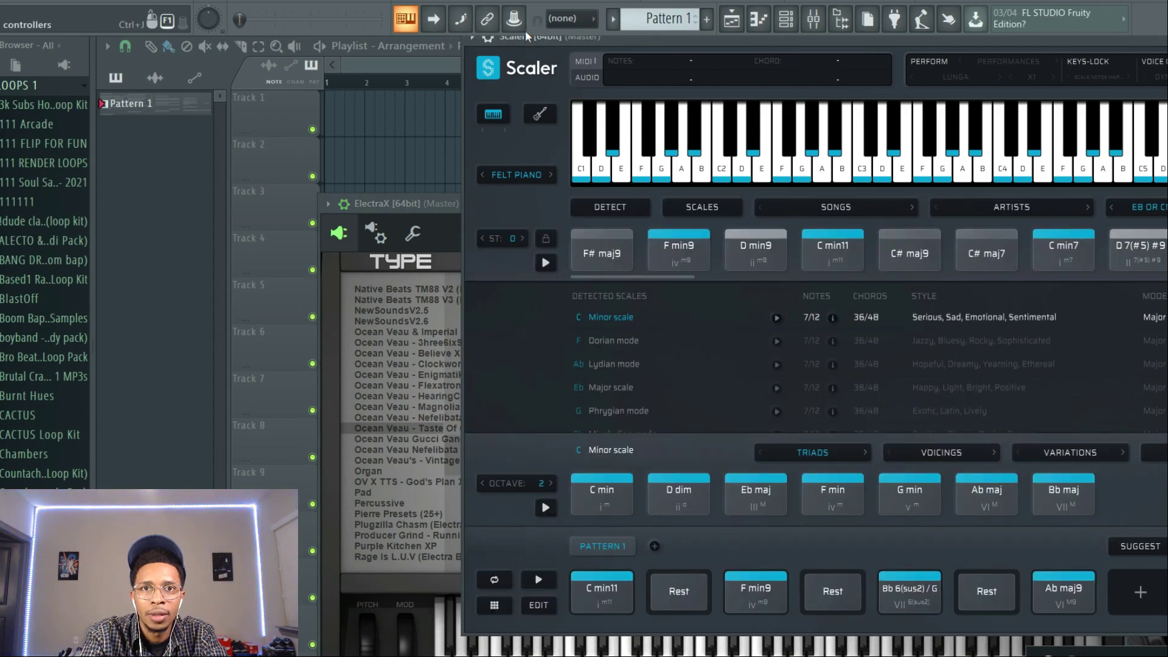
drag(520, 41, 255, 448)
click(683, 103)
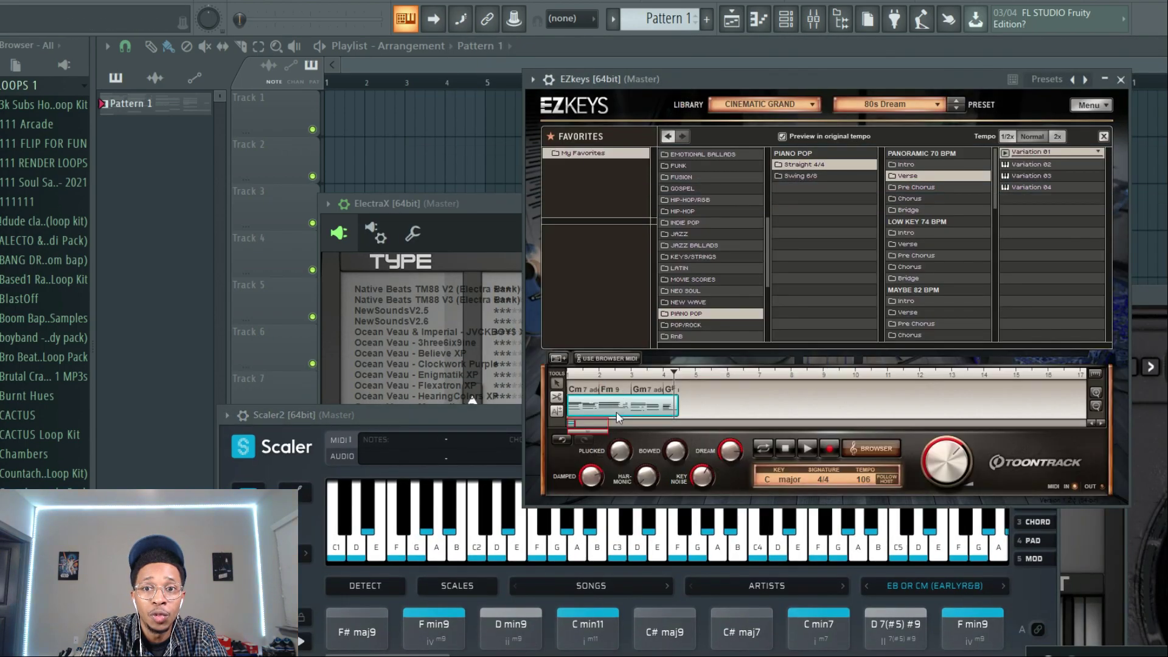
Mute the chord block on the EZkeys timeline and start playback.
right_click(615, 412)
click(642, 508)
key(space)
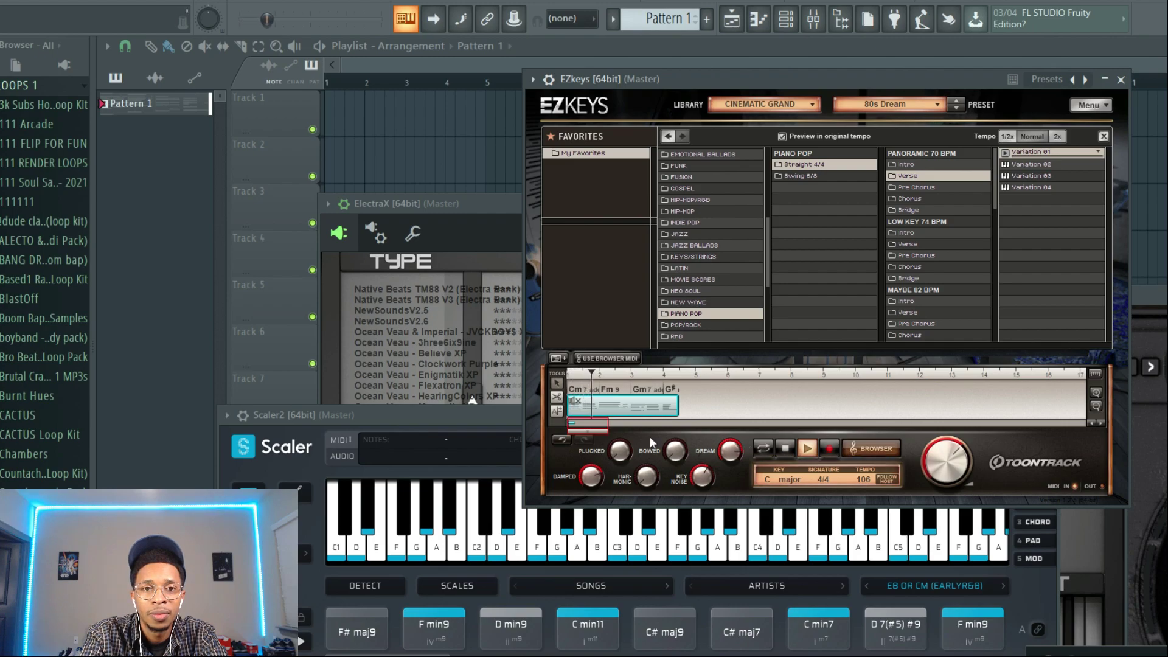
Switch Scorch to the Piano & Keys - Eccentrak Electric sound, raise its large central dial and move the Scorch window aside.
click(1157, 299)
drag(1157, 299, 671, 196)
click(664, 267)
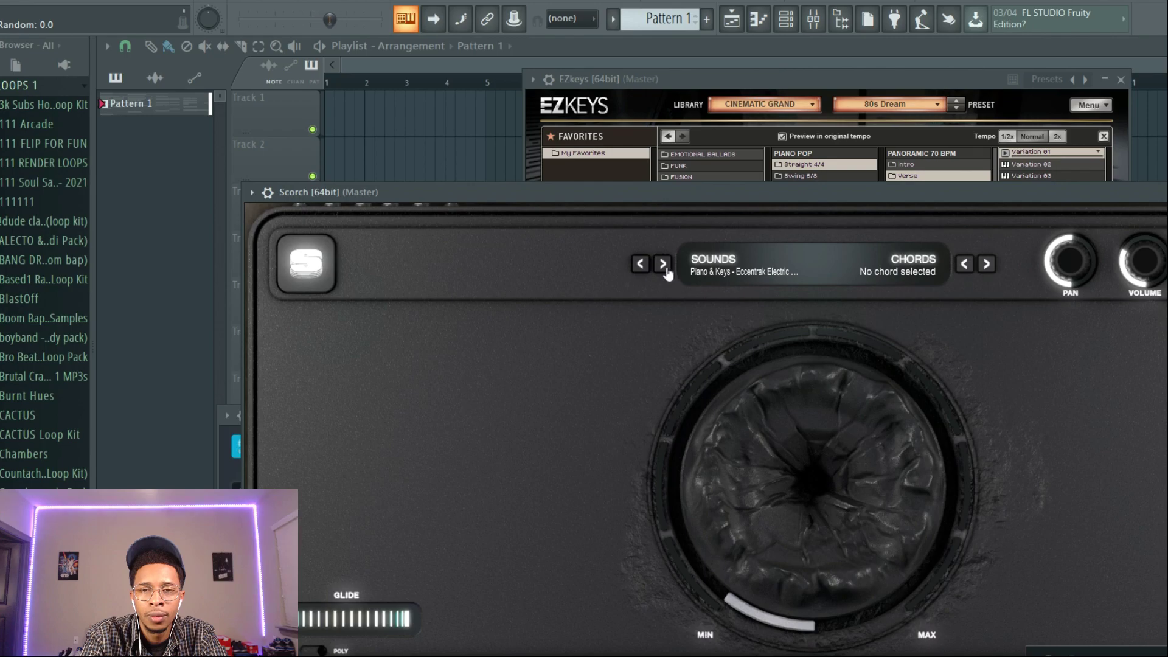
drag(739, 438, 737, 315)
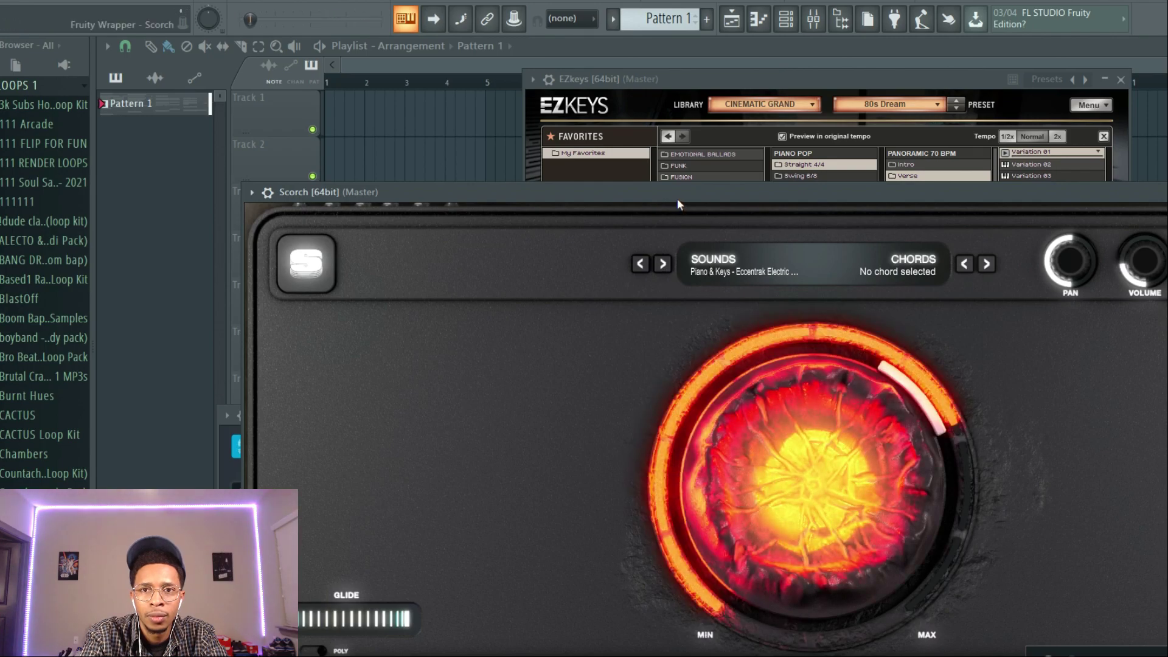
drag(677, 195, 848, 503)
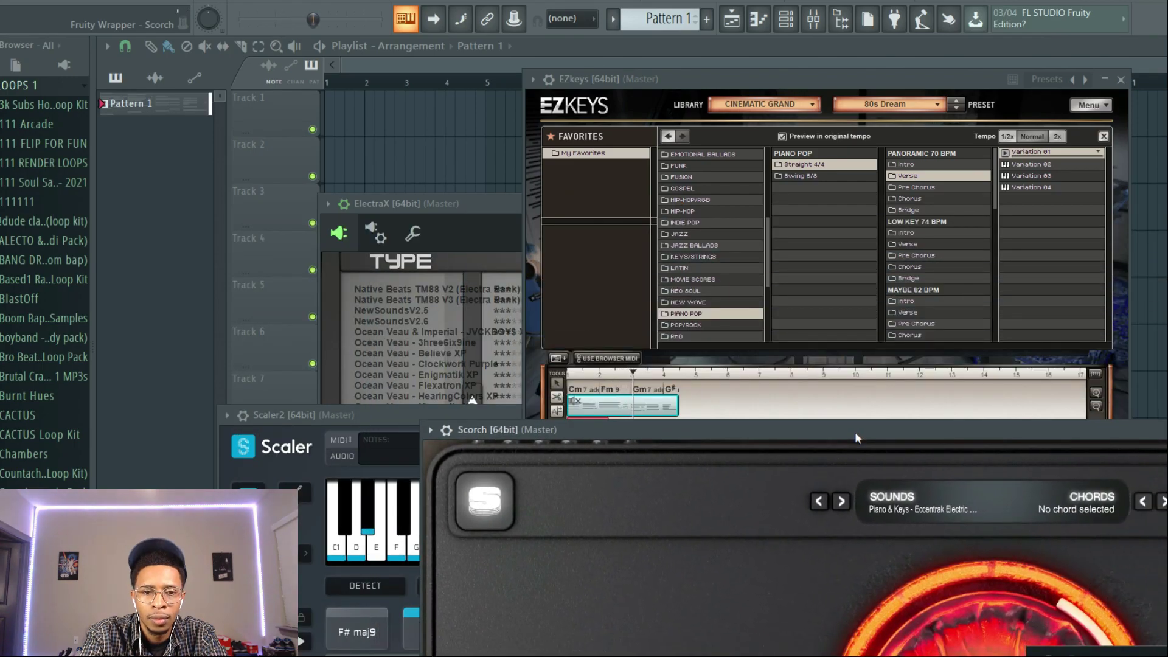
Refine Scorch's last chord in the piano roll: trim the G#3 note, delete a trailing A#4 note and lengthen the D#4 note.
key(F7)
mouse_move(834, 401)
mouse_down()
mouse_move(738, 404)
mouse_move(824, 398)
mouse_up()
right_click(815, 196)
drag(703, 299, 788, 298)
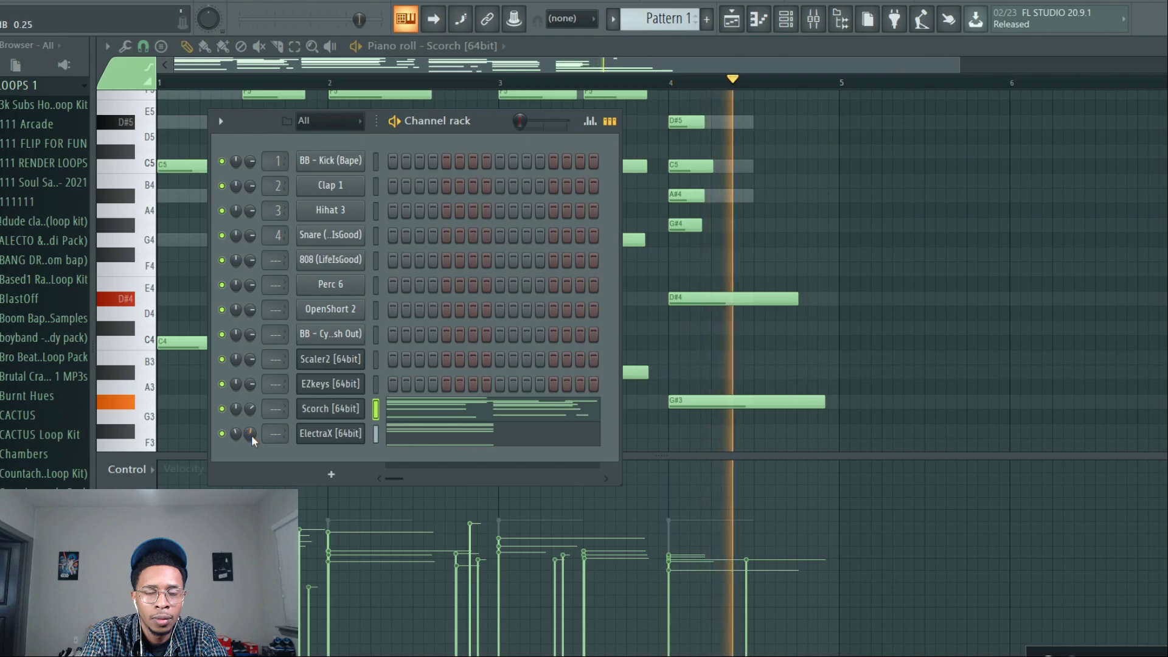
Audition arp and synth patches in ElectraX and load the Bell Pluck - Penny patch.
click(349, 433)
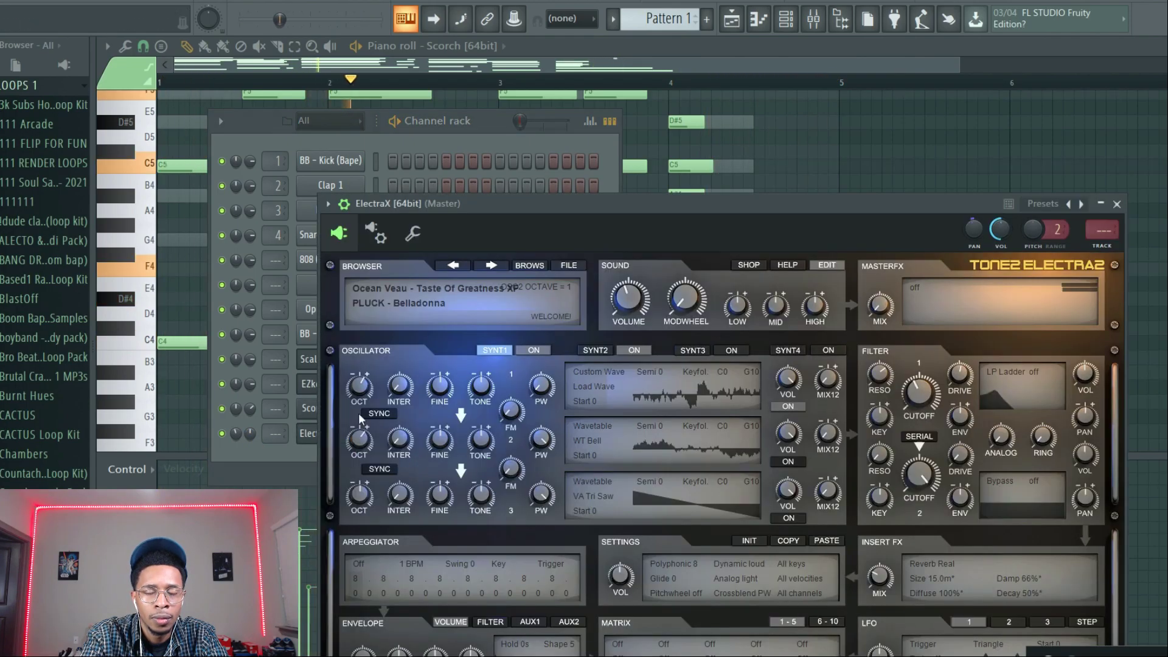
click(543, 267)
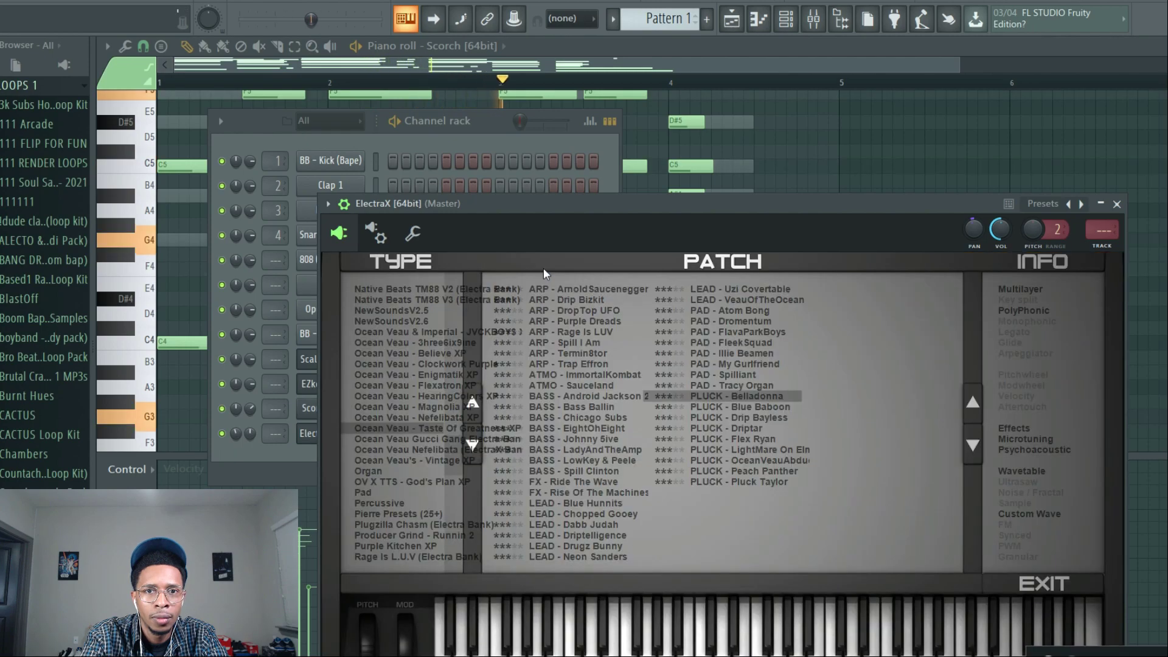
click(576, 331)
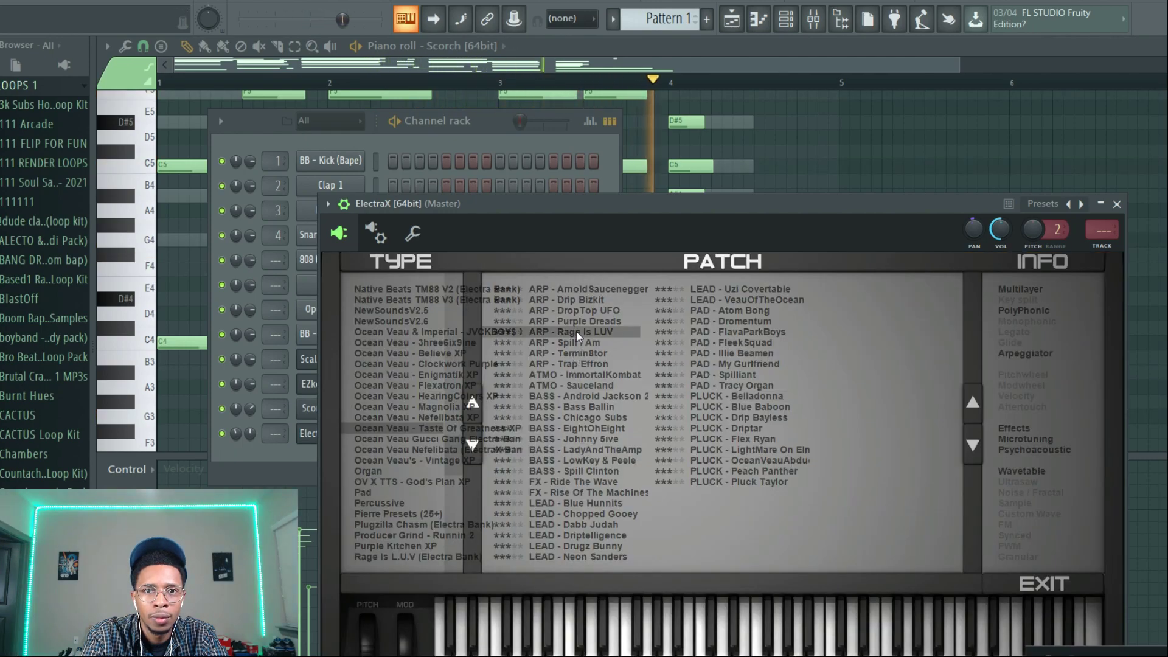
click(400, 436)
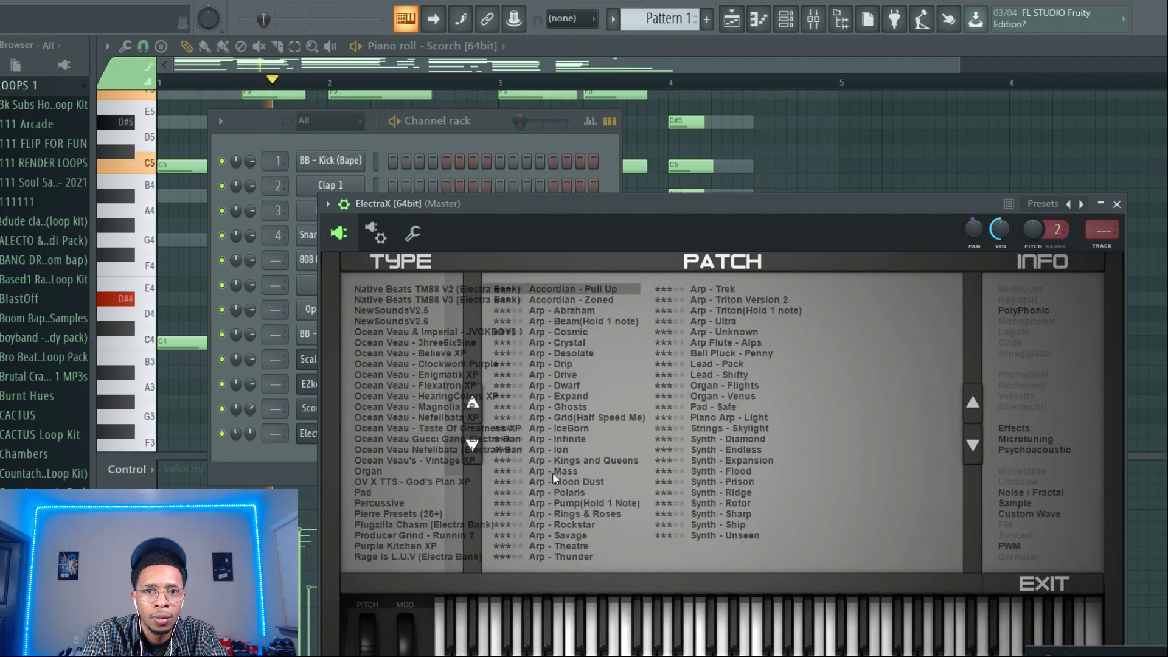
click(553, 473)
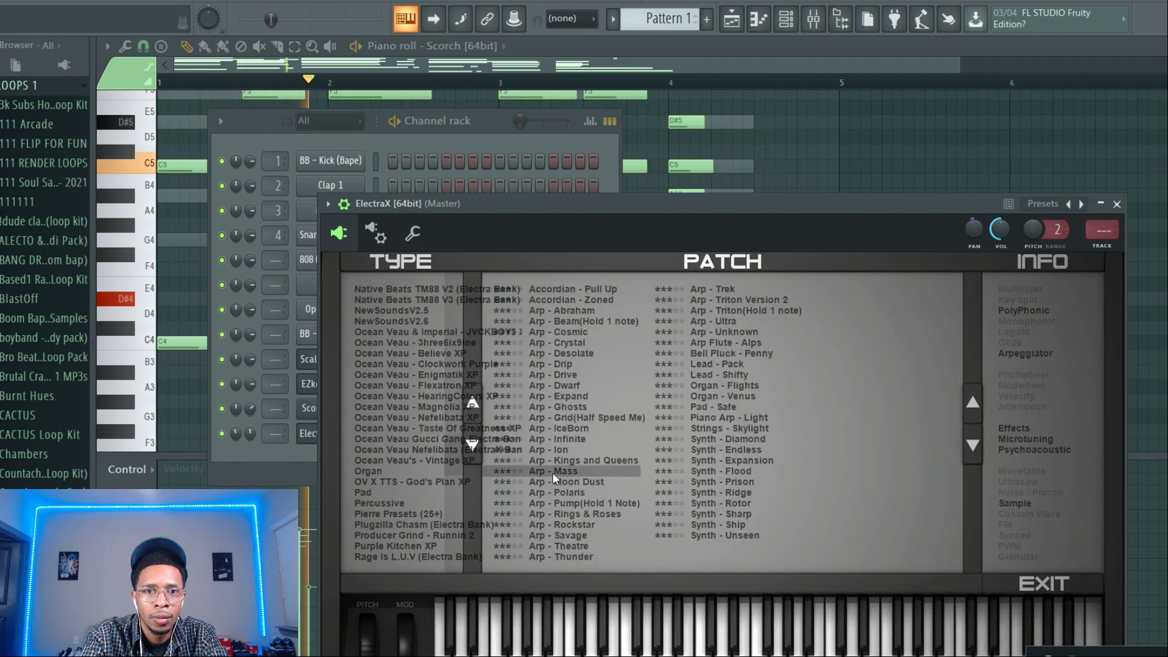
click(744, 479)
click(728, 354)
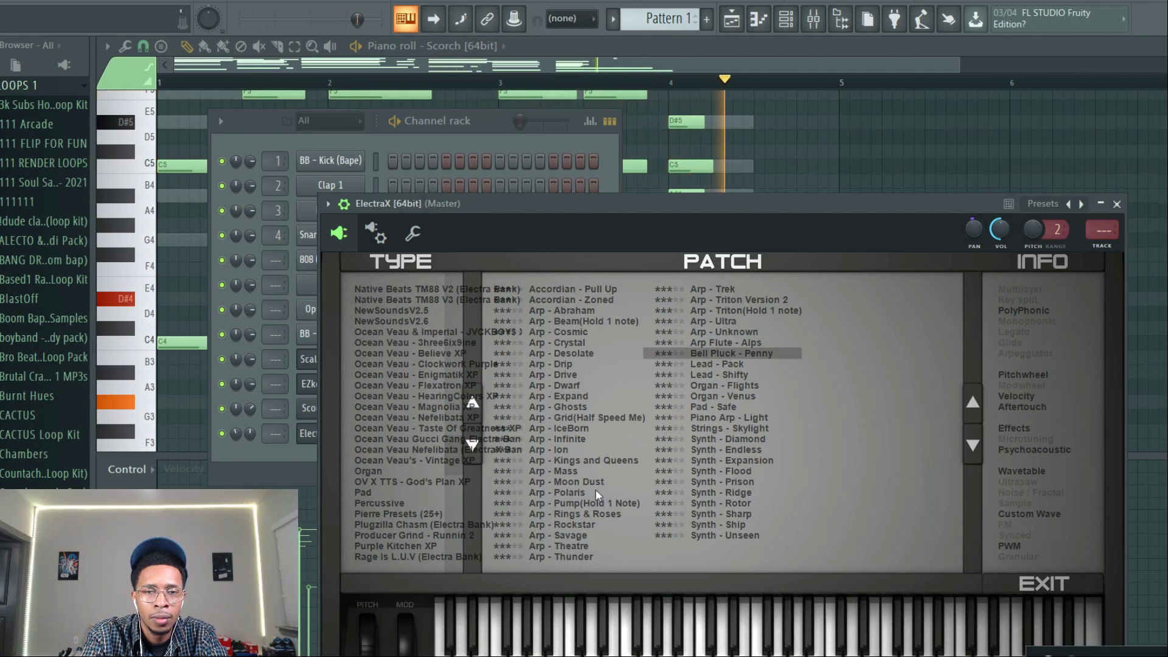
Open the Scorch notes in the piano roll and transpose them all down one octave.
click(302, 466)
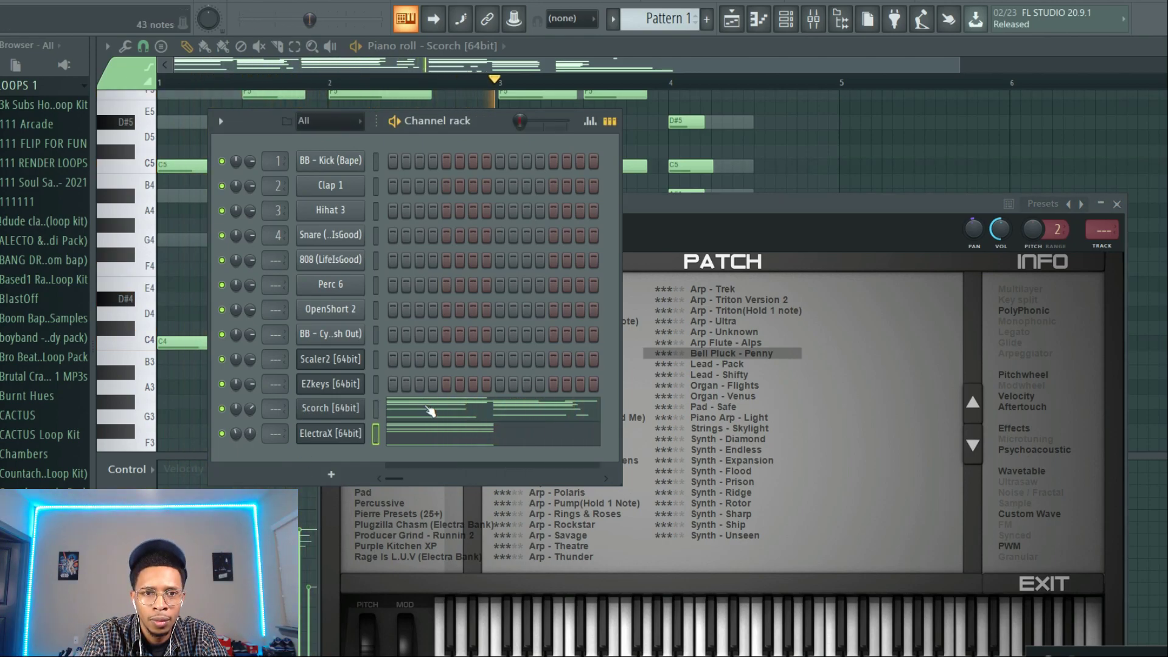
click(430, 410)
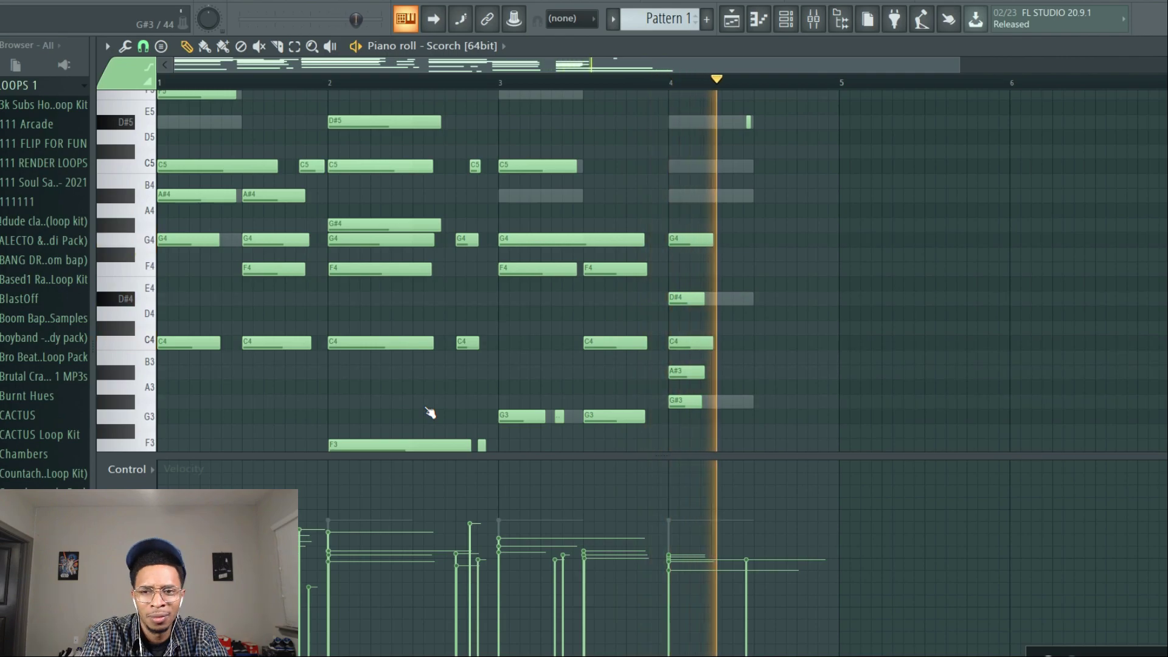
Widen the browser, find the Bricks 3 Midi Kit in the MIDI 1 folder and load Bricks 3 Cl Hats 130 1 onto the Hihat 3 channel.
key(F6)
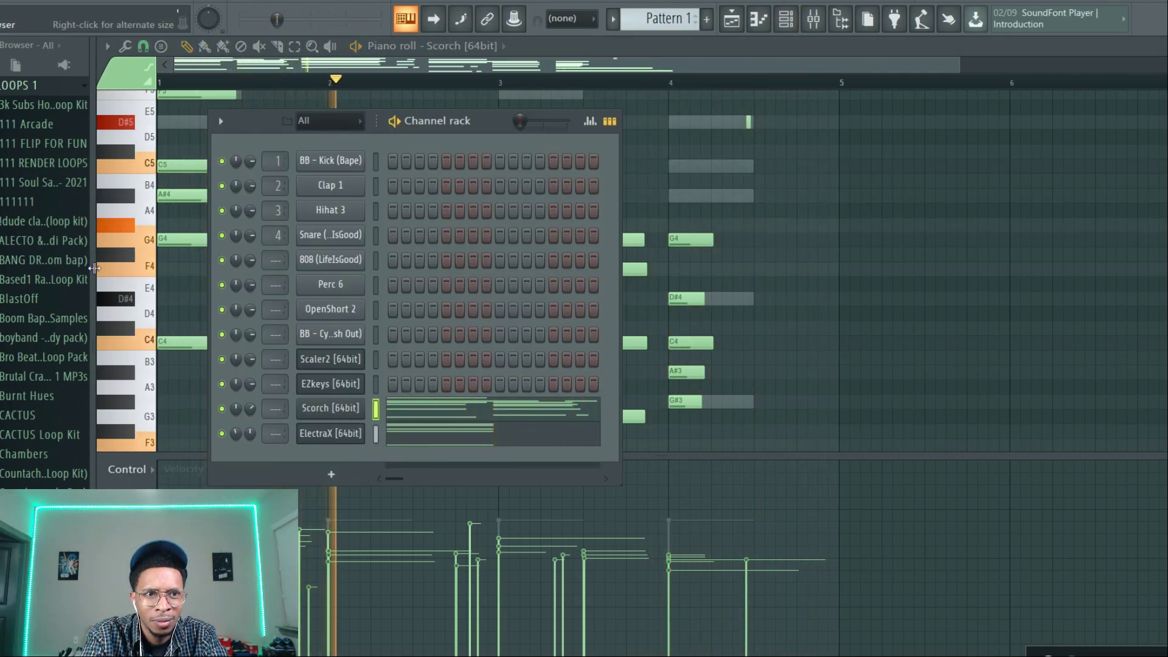
drag(94, 270, 201, 270)
scroll(42, 280, up, 3)
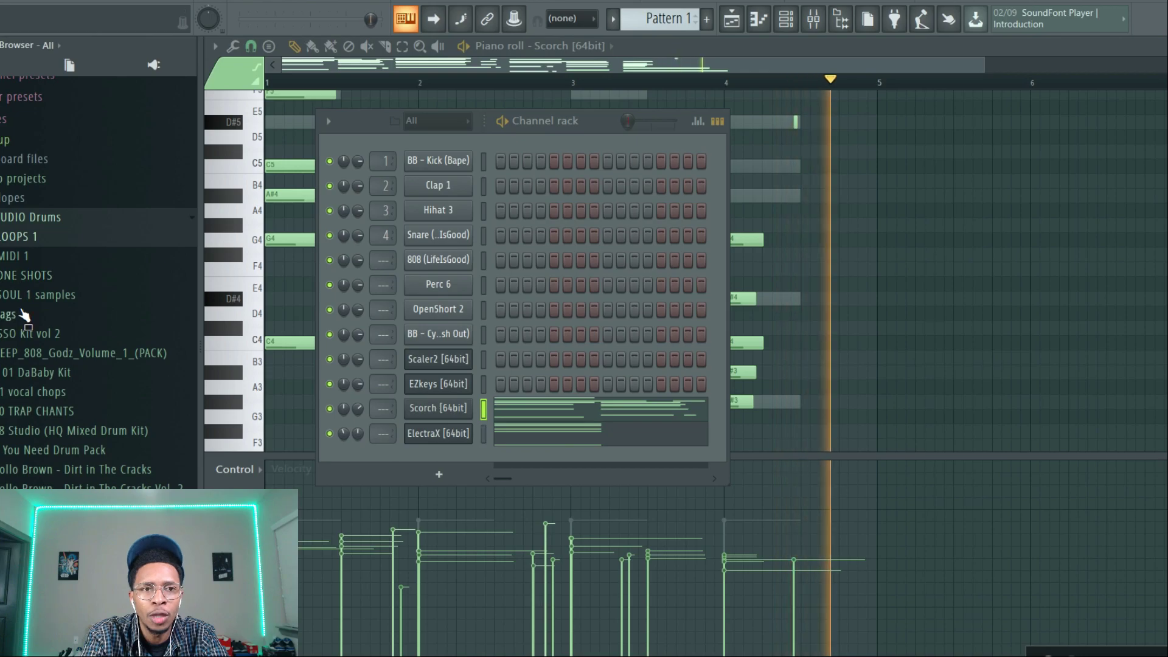
click(23, 262)
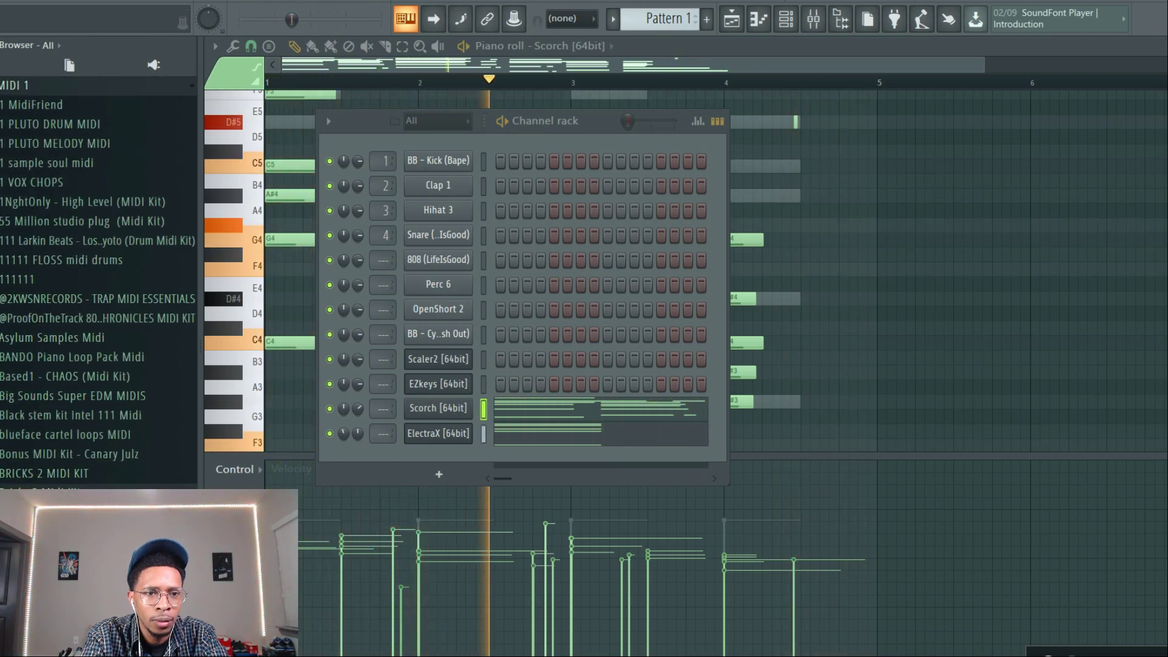
scroll(98, 274, down, 1)
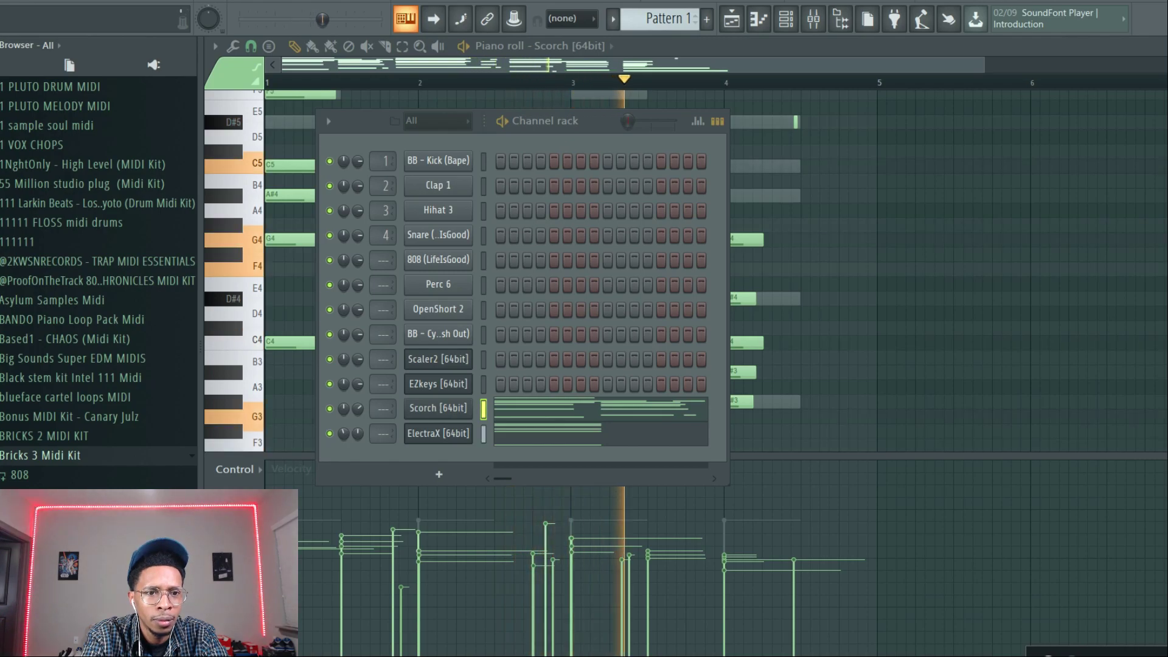
click(76, 513)
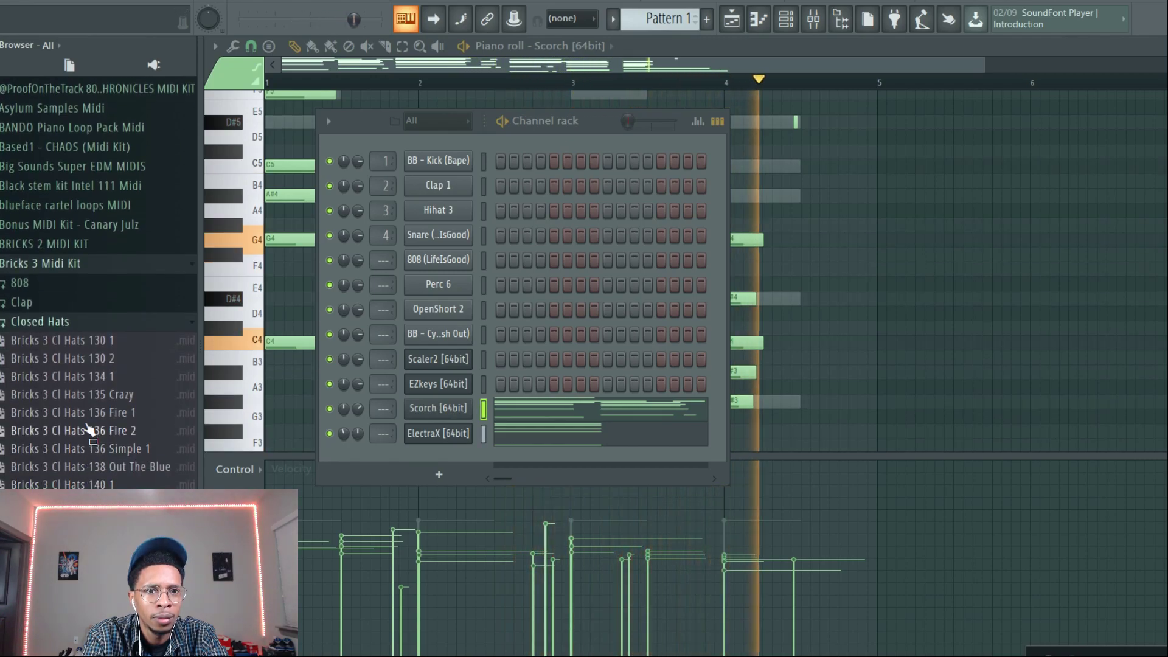
drag(96, 341, 392, 213)
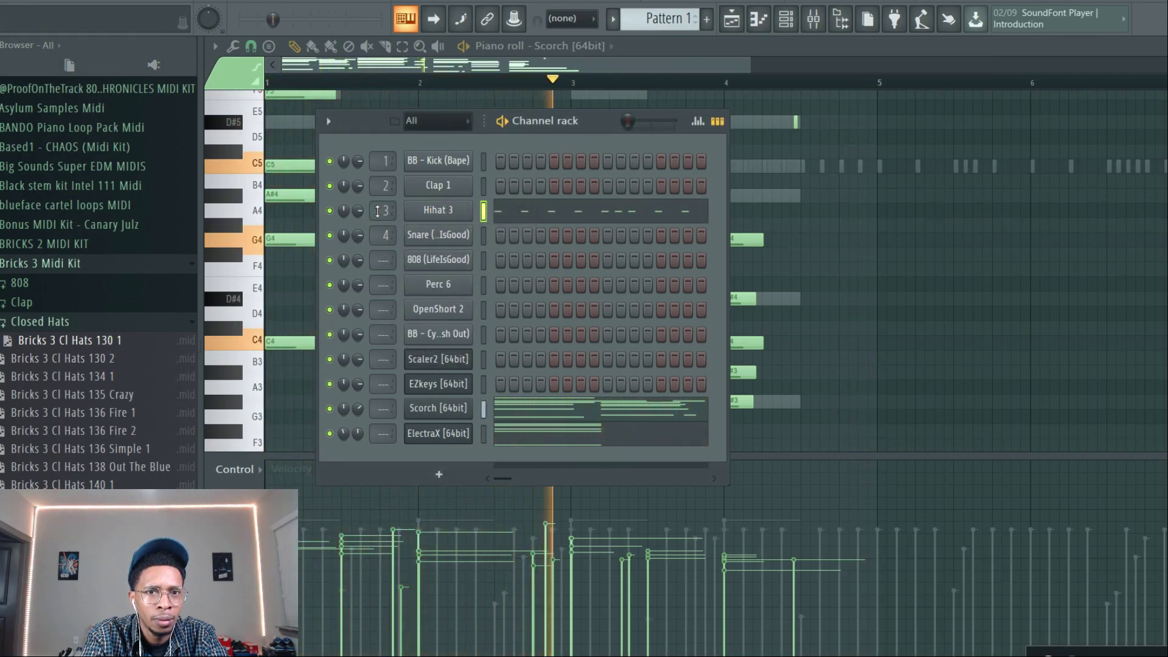
Open the Hihat 3 notes in the piano roll, select bars 1 to 4 as the loop range and return to the channel rack.
click(557, 210)
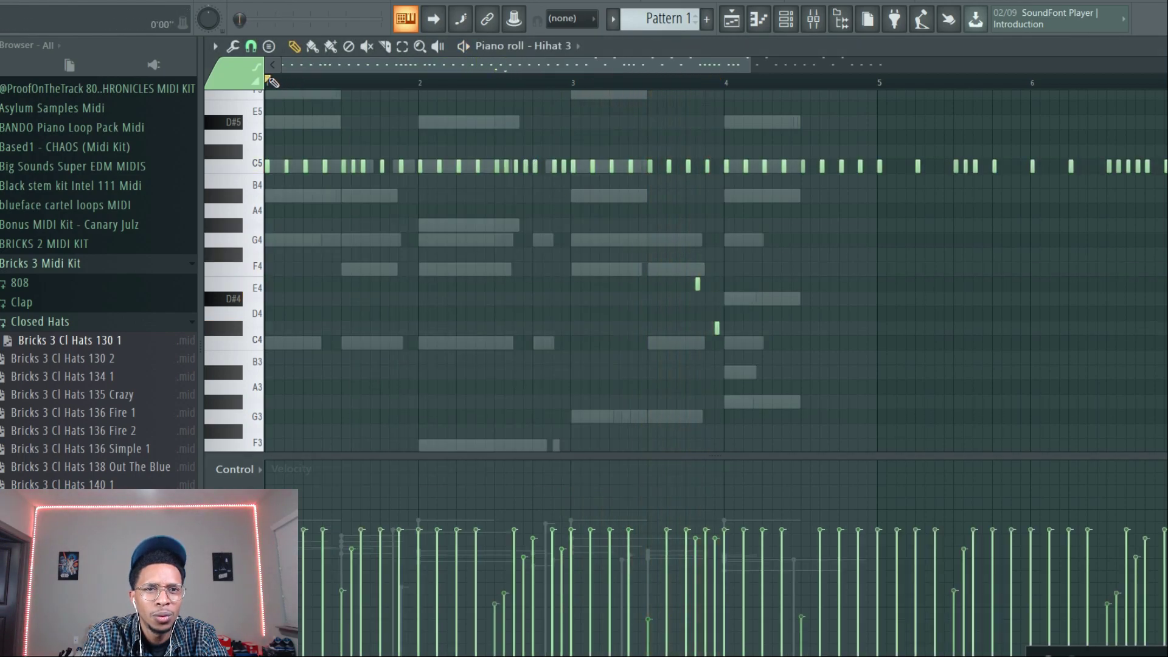
drag(270, 81, 734, 78)
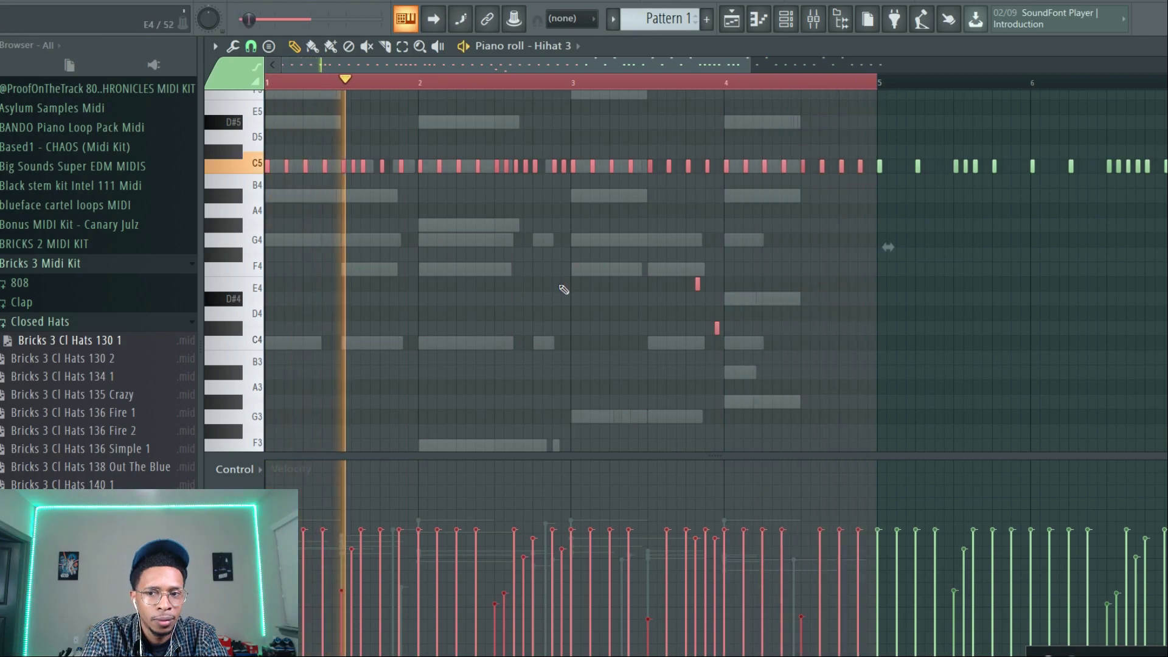
key(F6)
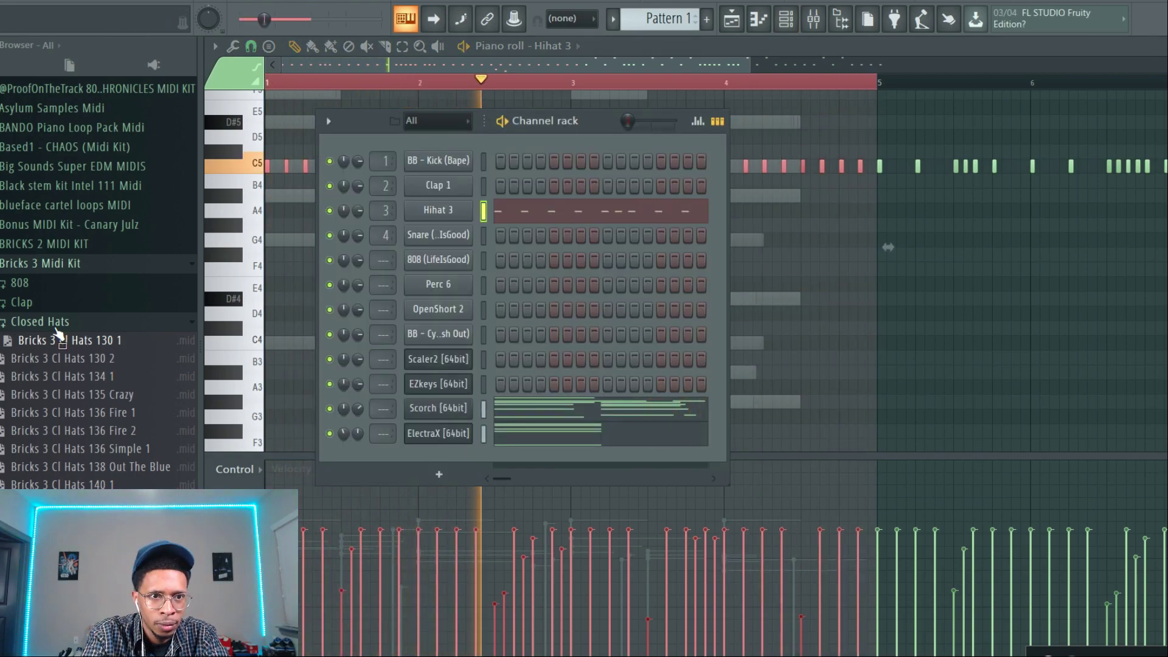
Load Bricks 3 Clap Simple Flare onto the Clap 1 channel and Bricks 3 Kick 125 Boot onto the BB - Kick (Bape) channel.
click(24, 303)
drag(72, 313, 363, 185)
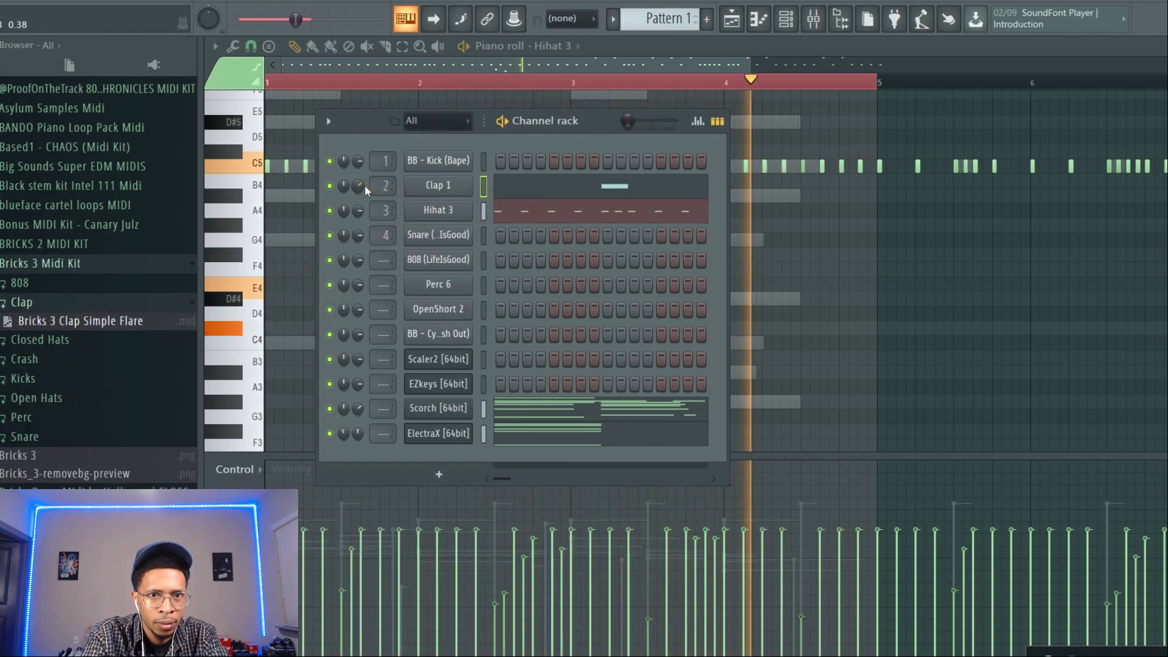
click(26, 379)
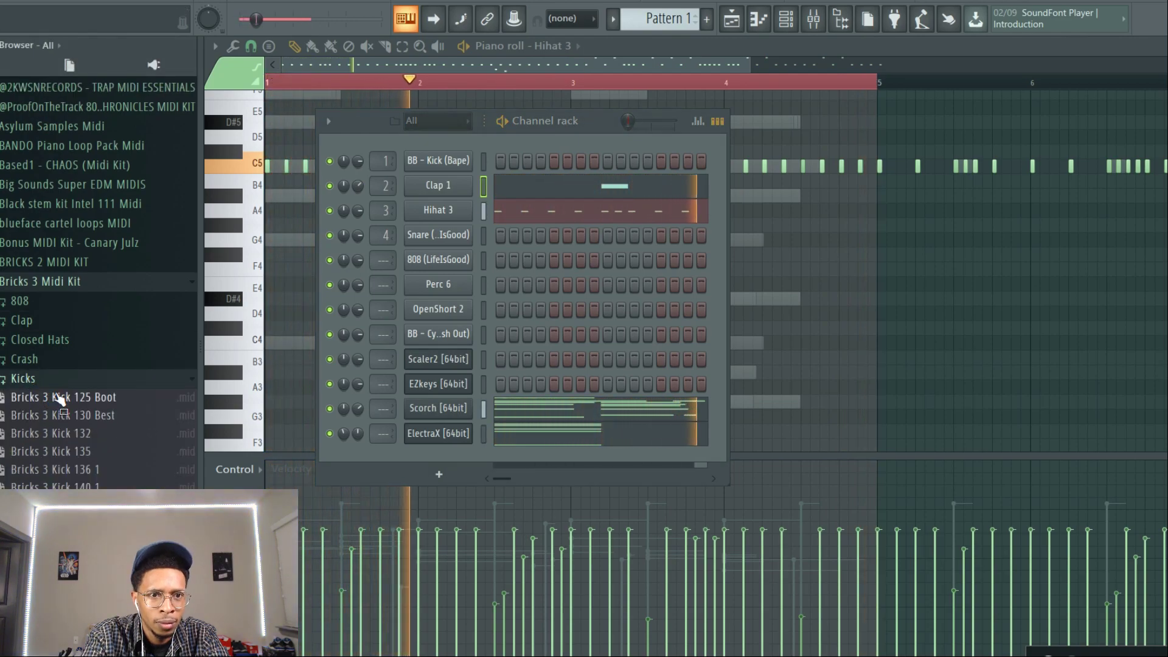
drag(59, 402, 442, 166)
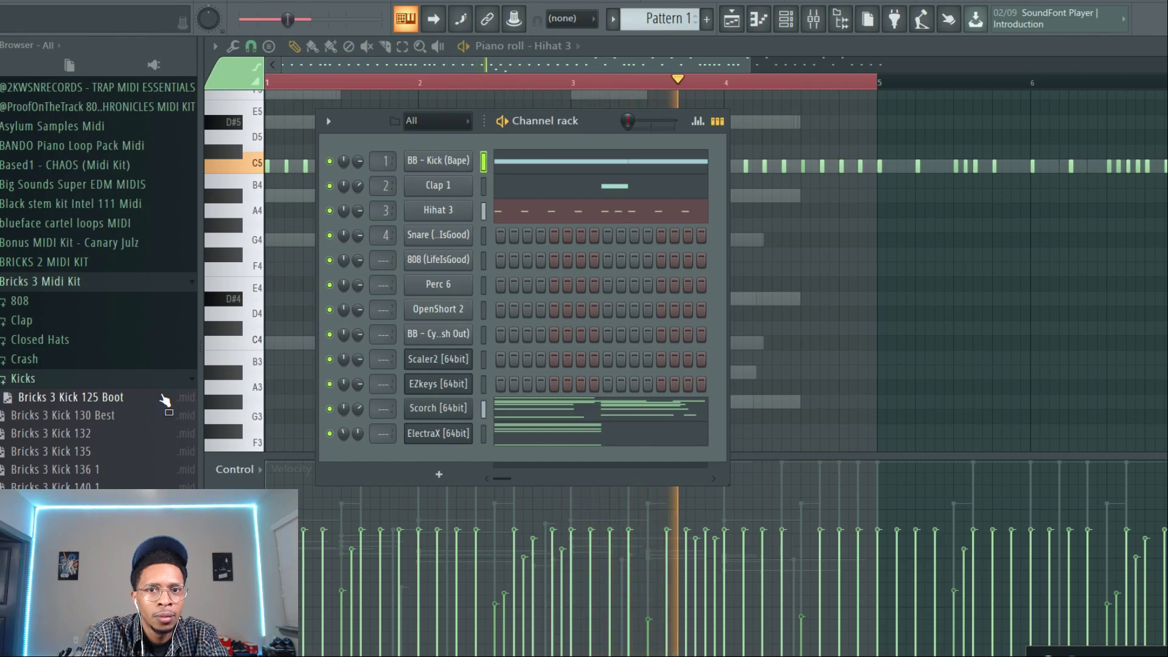
Collapse the Kicks folder and load Bricks 3 Crash 140 Simple onto the BB crash cymbal channel.
click(24, 378)
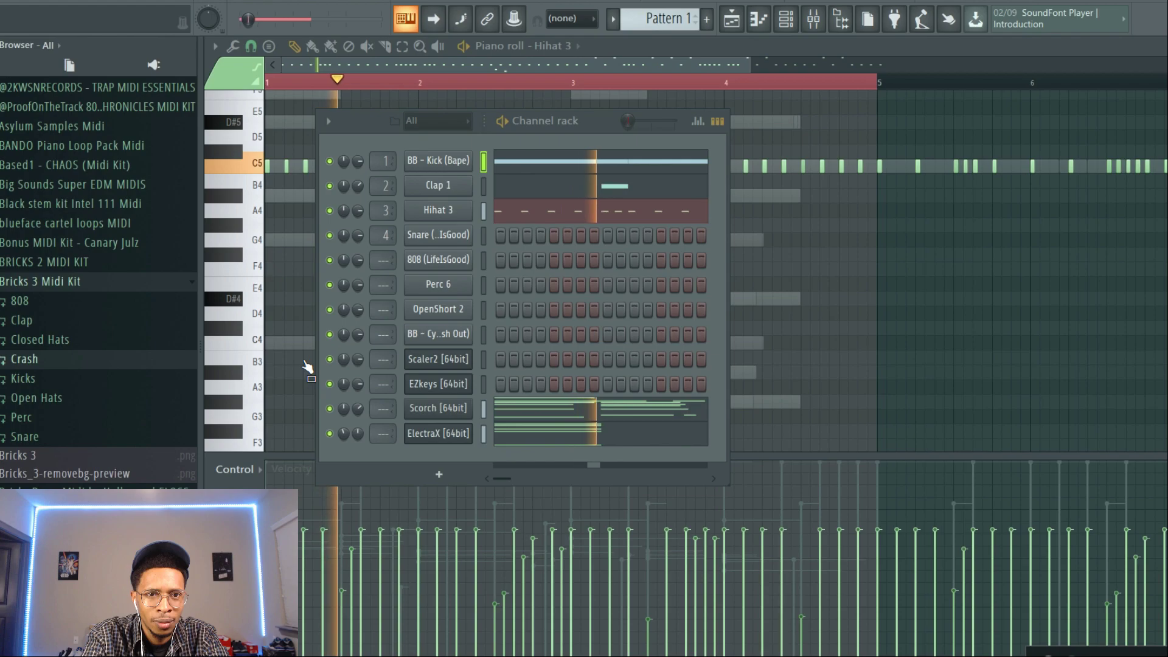
click(117, 367)
drag(52, 377, 451, 333)
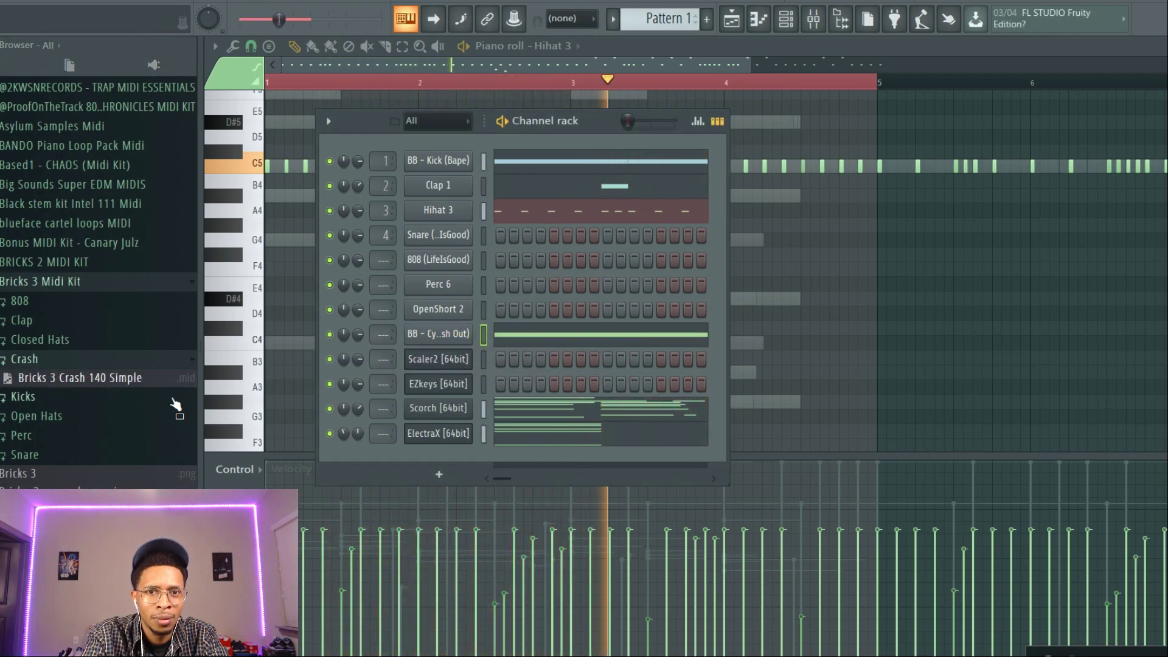
Load Bricks 3 Open Hats 130 1 onto the OpenShort 2 channel, importing only its first track, and collapse the Open Hats folder.
click(40, 419)
drag(45, 434, 505, 316)
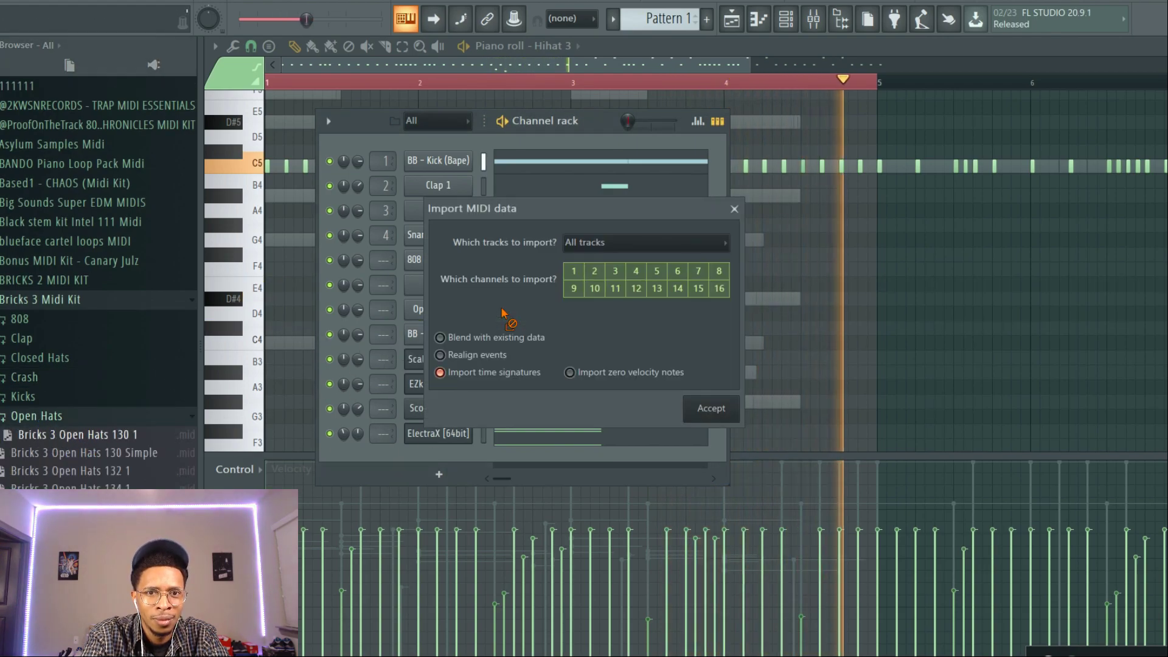
click(696, 242)
click(685, 281)
click(710, 407)
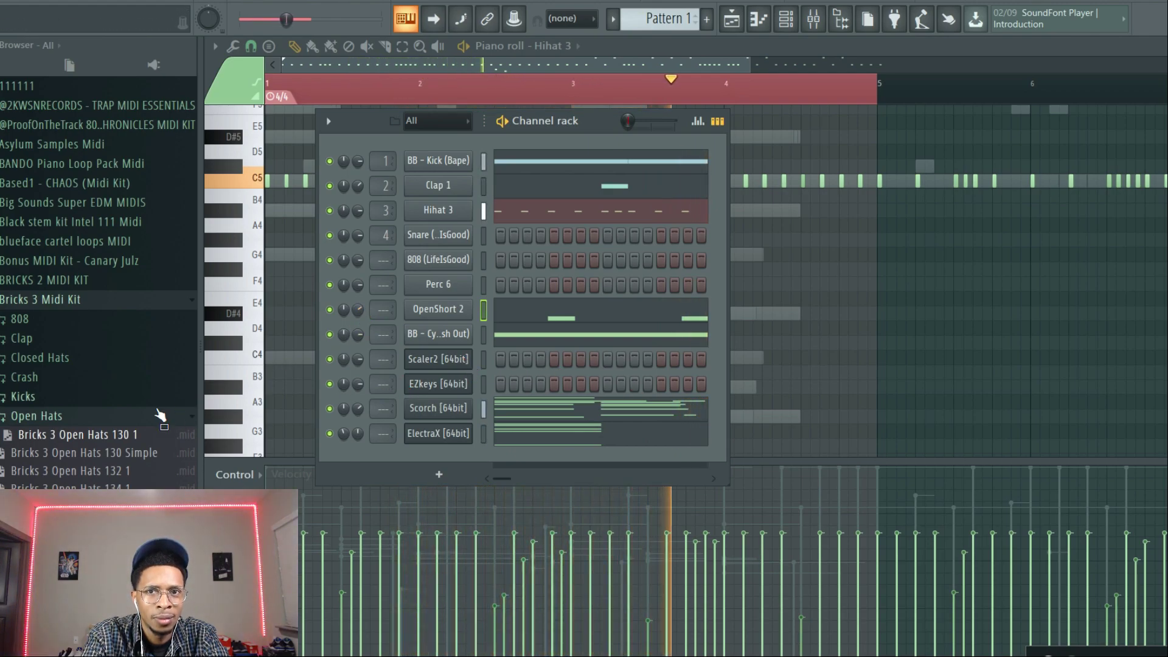
click(36, 415)
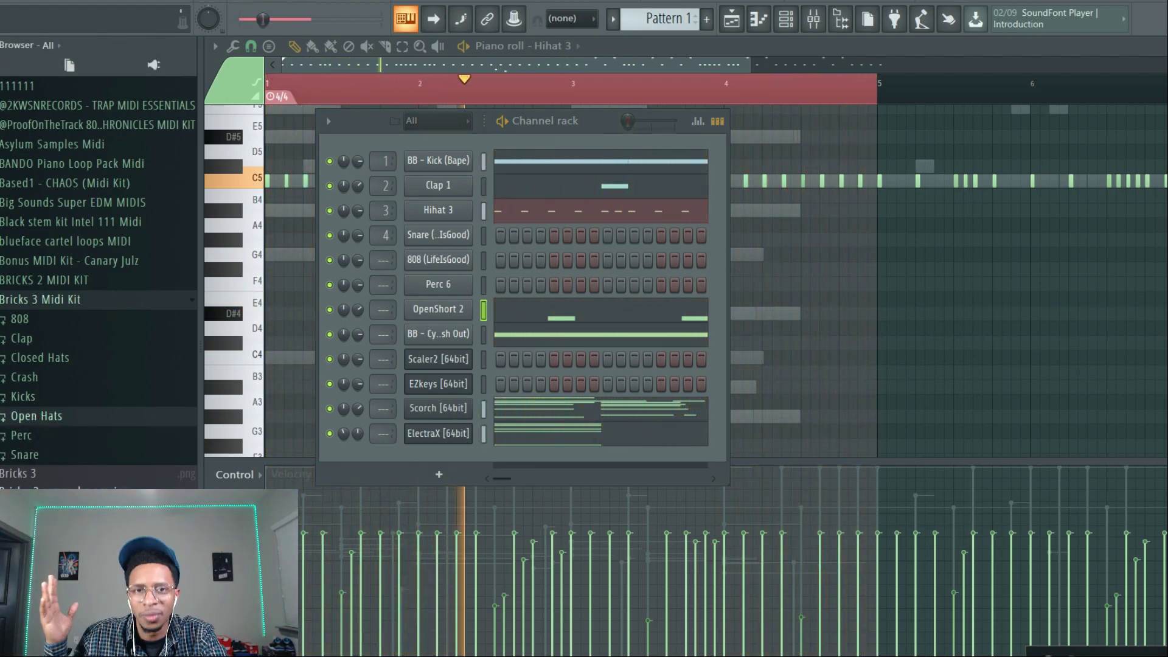
Load Bricks 3 Perc 140 1 onto the Perc 6 channel and collapse the Perc folder.
click(24, 435)
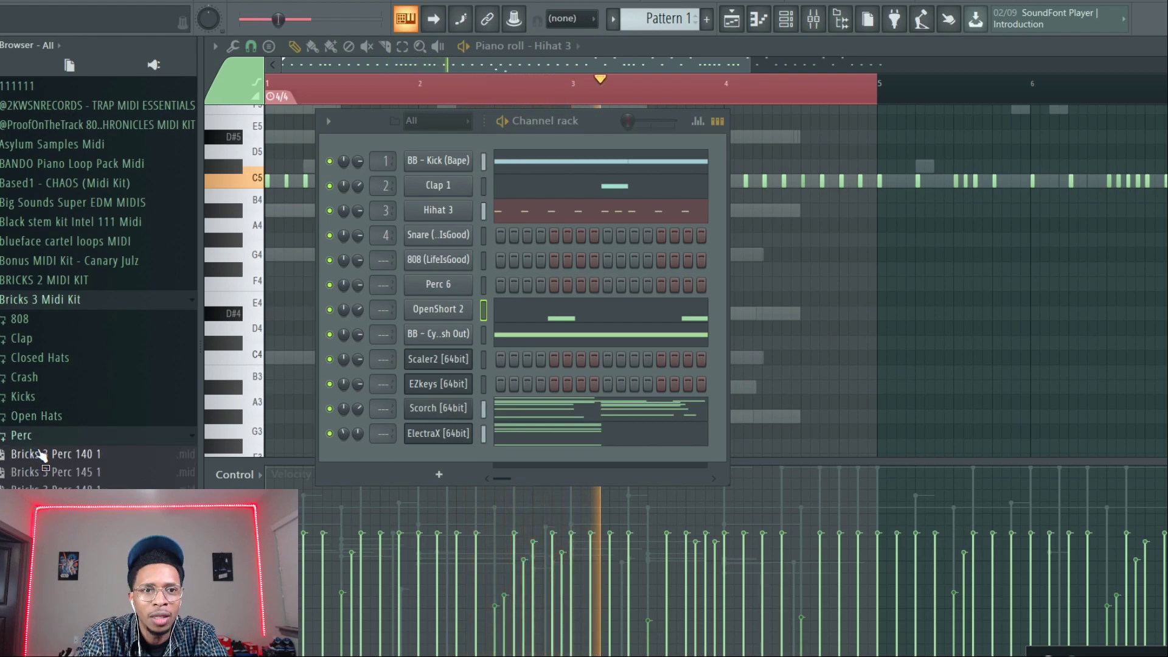
drag(204, 360, 426, 284)
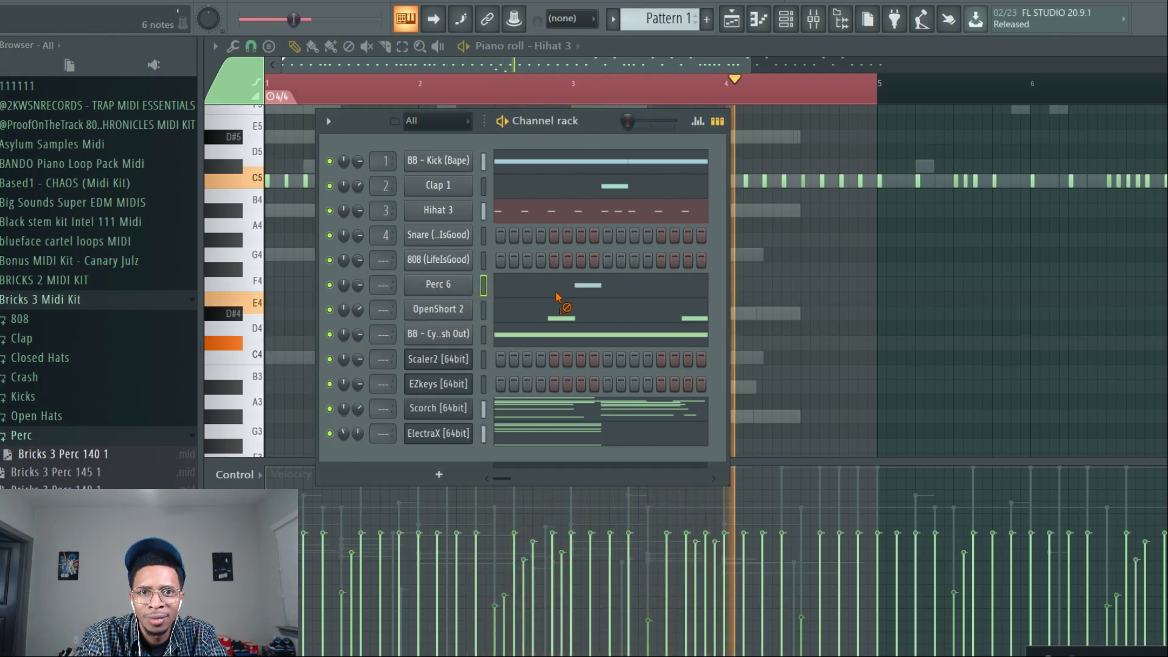
click(24, 435)
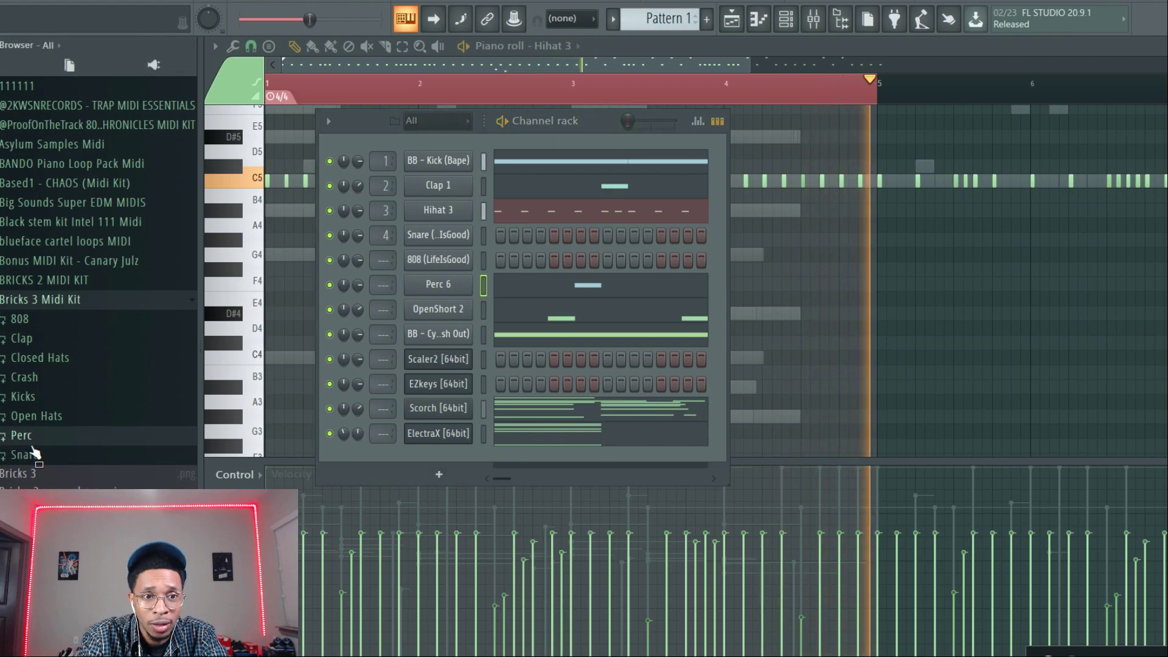
Load Bricks 3 Snare 132 Swag Snare onto the snare channel, importing only the Snare (GodIsGood) 1 track.
click(30, 455)
drag(37, 464, 461, 242)
click(703, 245)
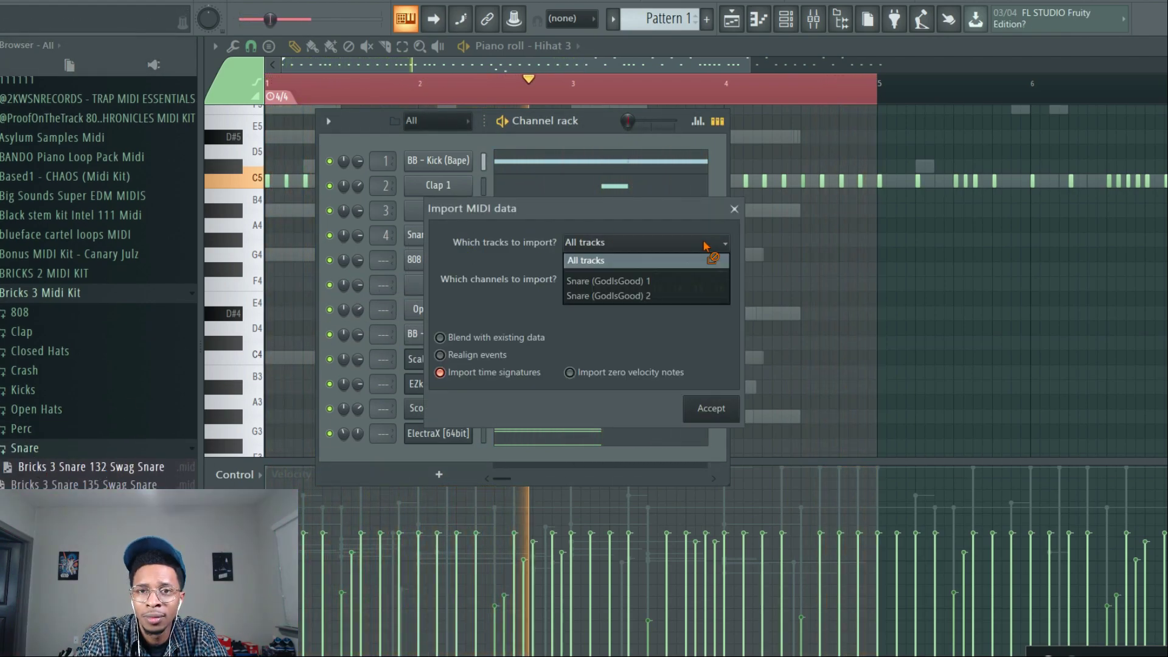
click(663, 277)
click(709, 409)
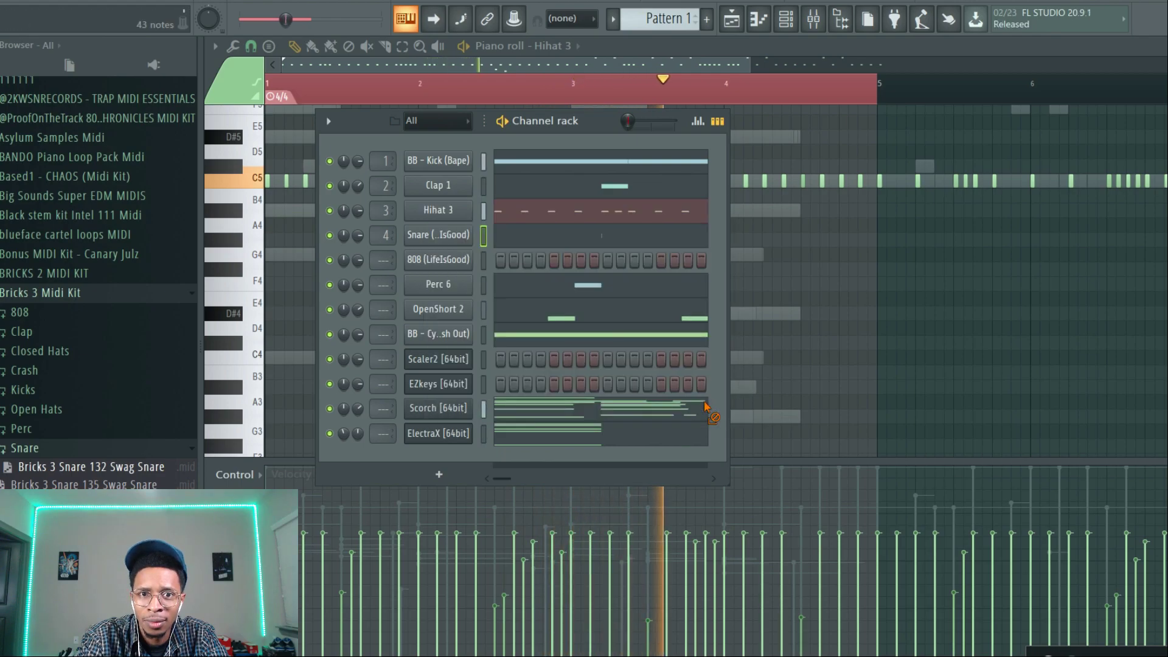
Check the imported snare notes in the piano roll, stop playback and return to the channel rack.
click(663, 239)
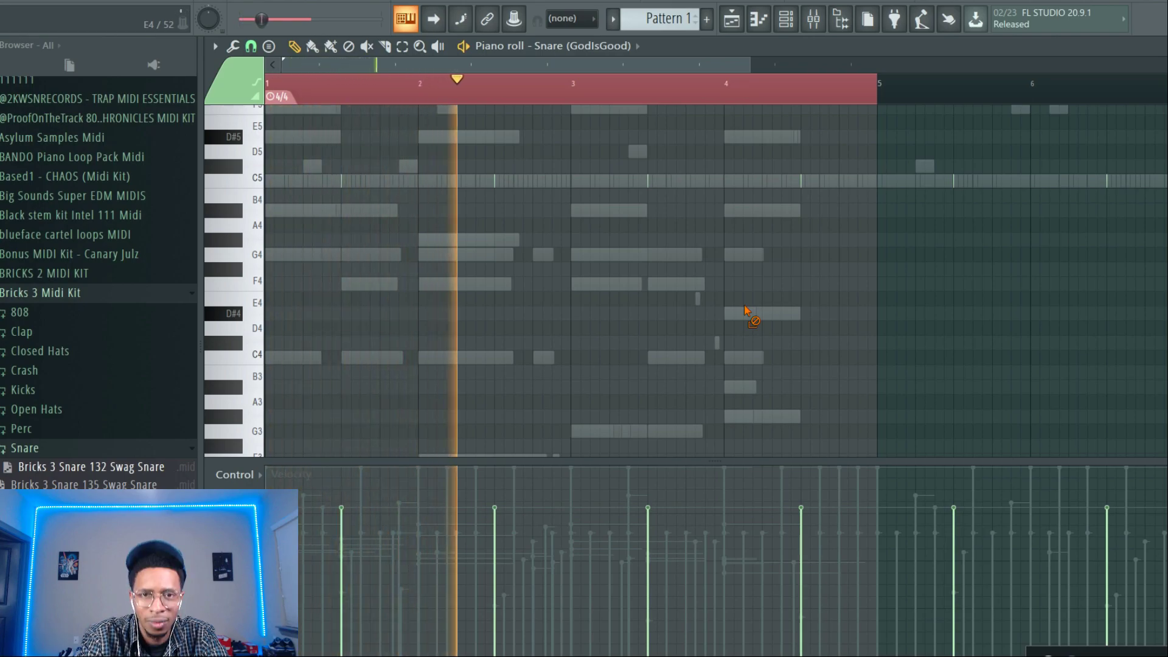
key(space)
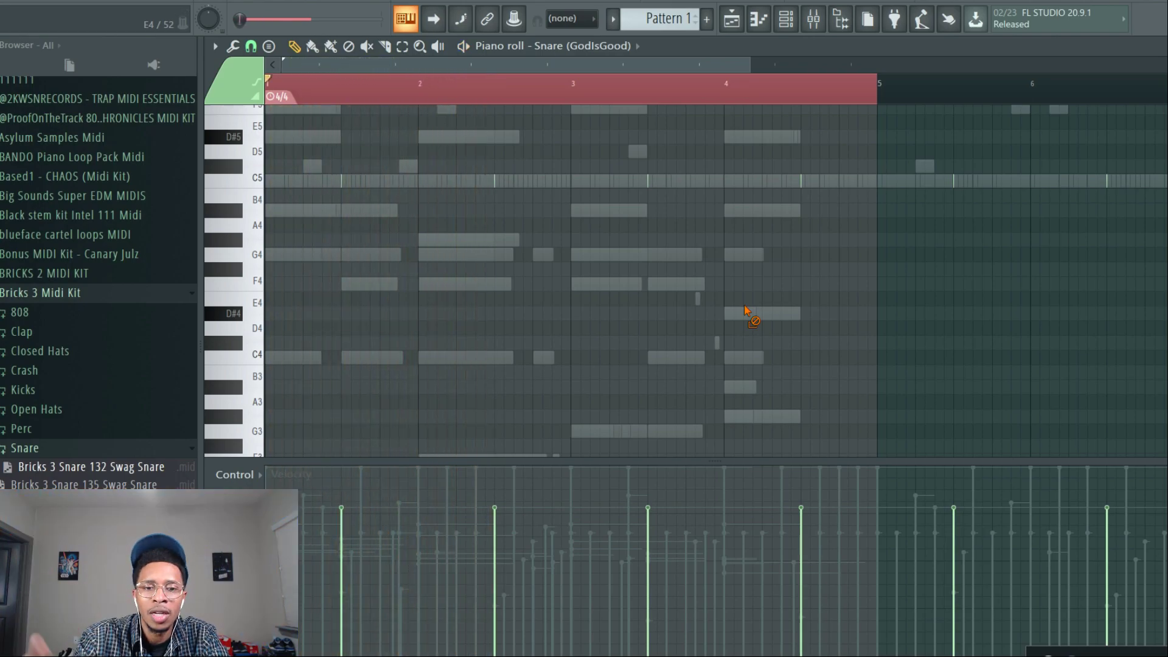
key(F6)
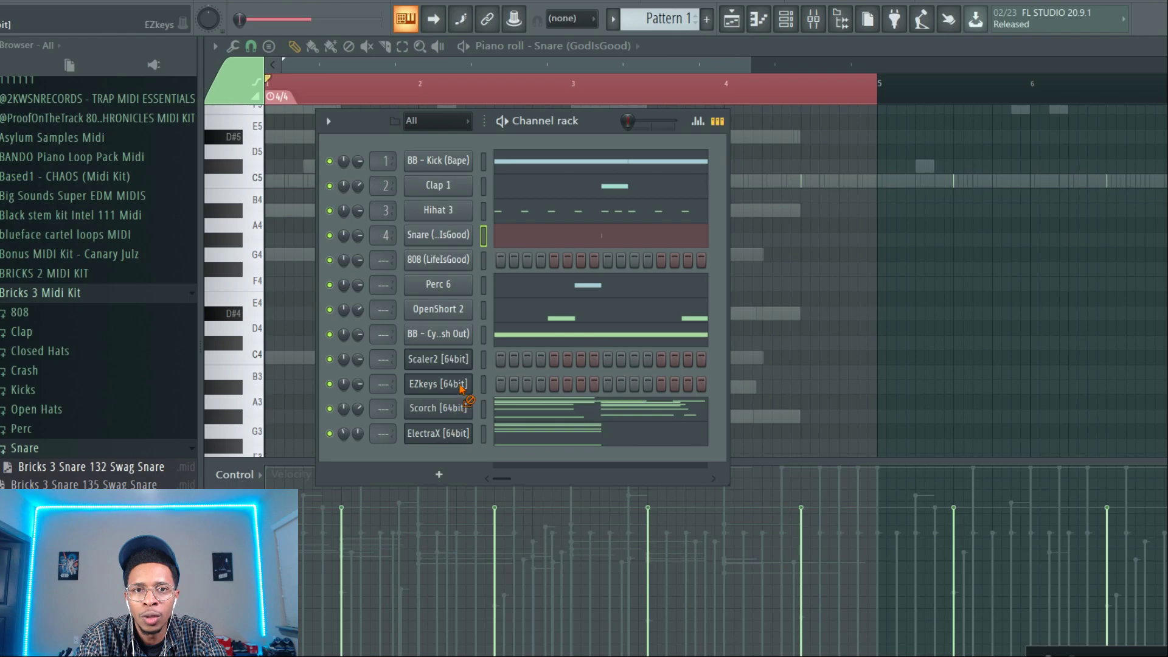
Play the pattern with Scorch soloed and toggle ElectraX to hear the melody alone and layered.
key(space)
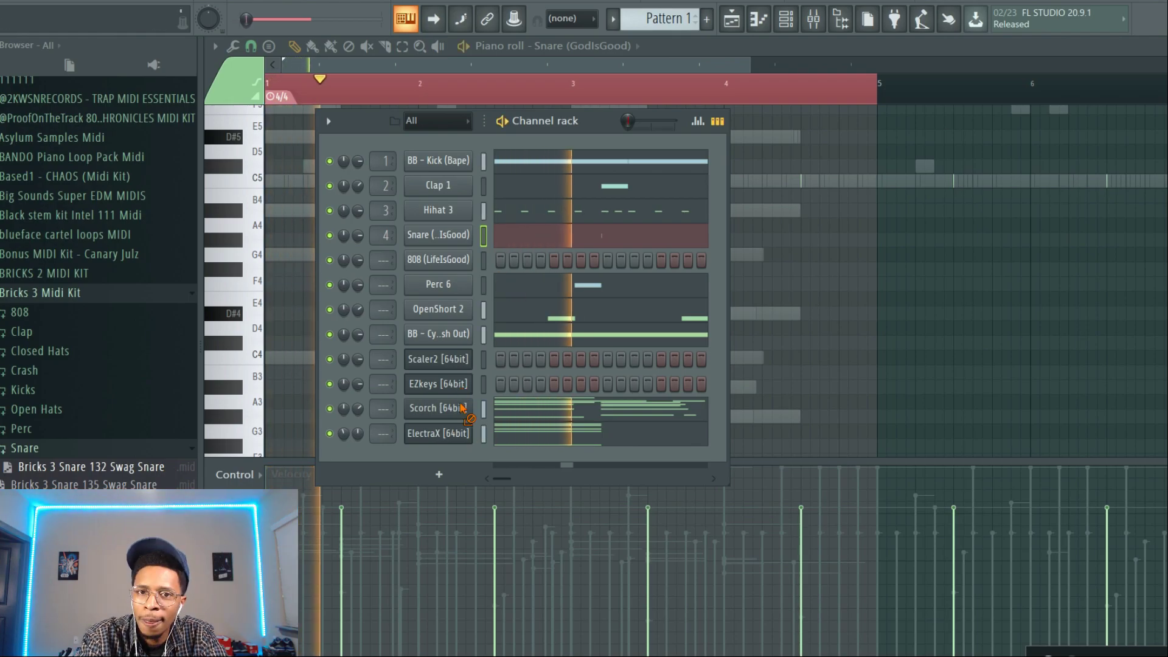
right_click(331, 407)
click(354, 417)
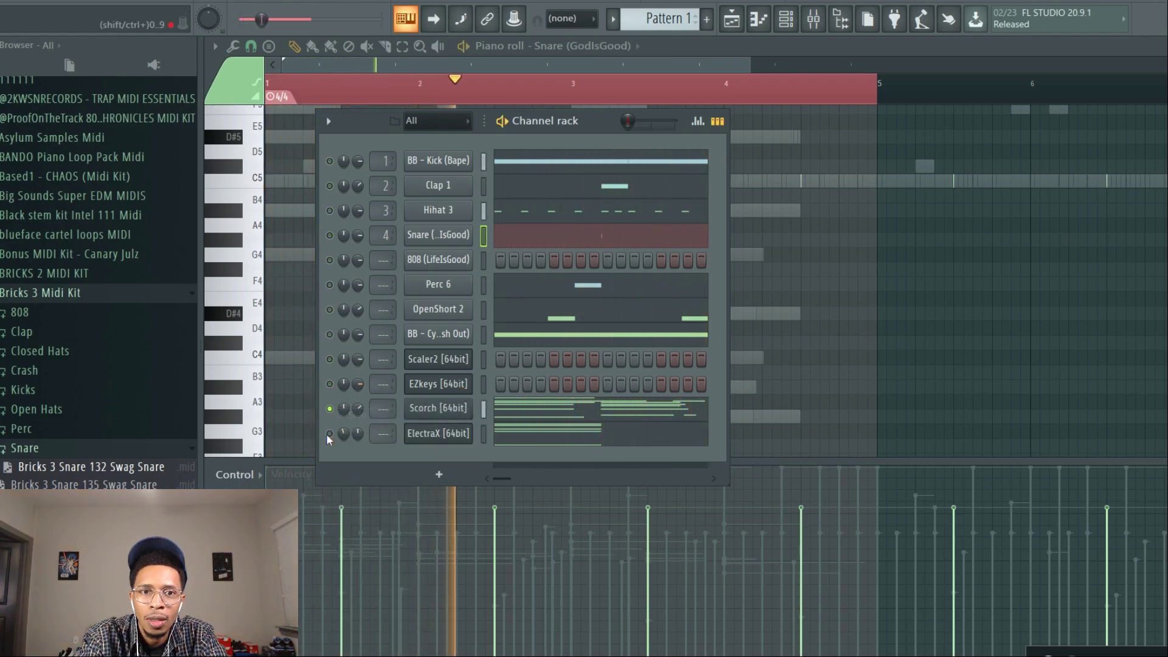
click(329, 434)
click(330, 433)
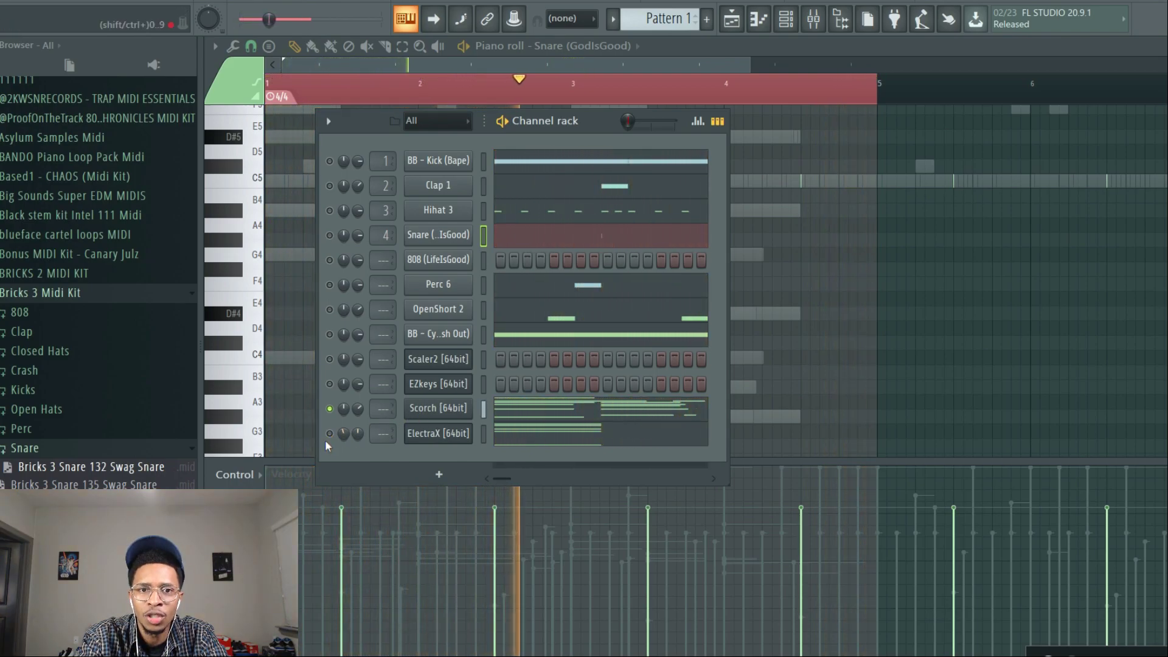
click(331, 433)
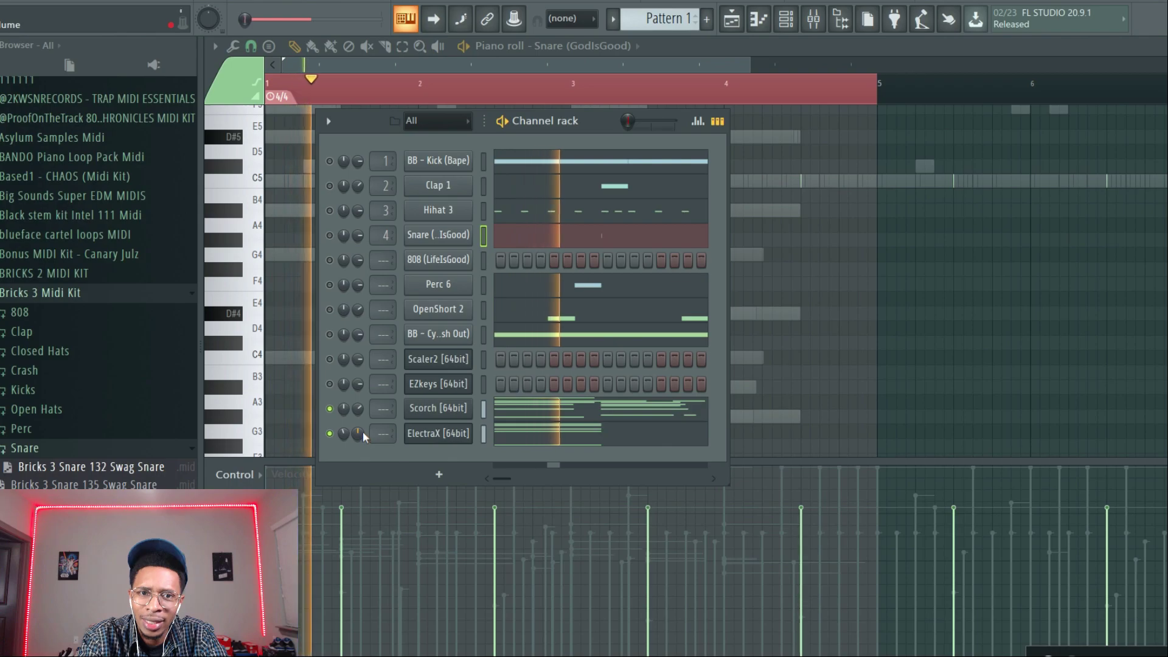
Solo Scorch once more for comparison and release the solo so all channels are active.
right_click(331, 407)
click(348, 414)
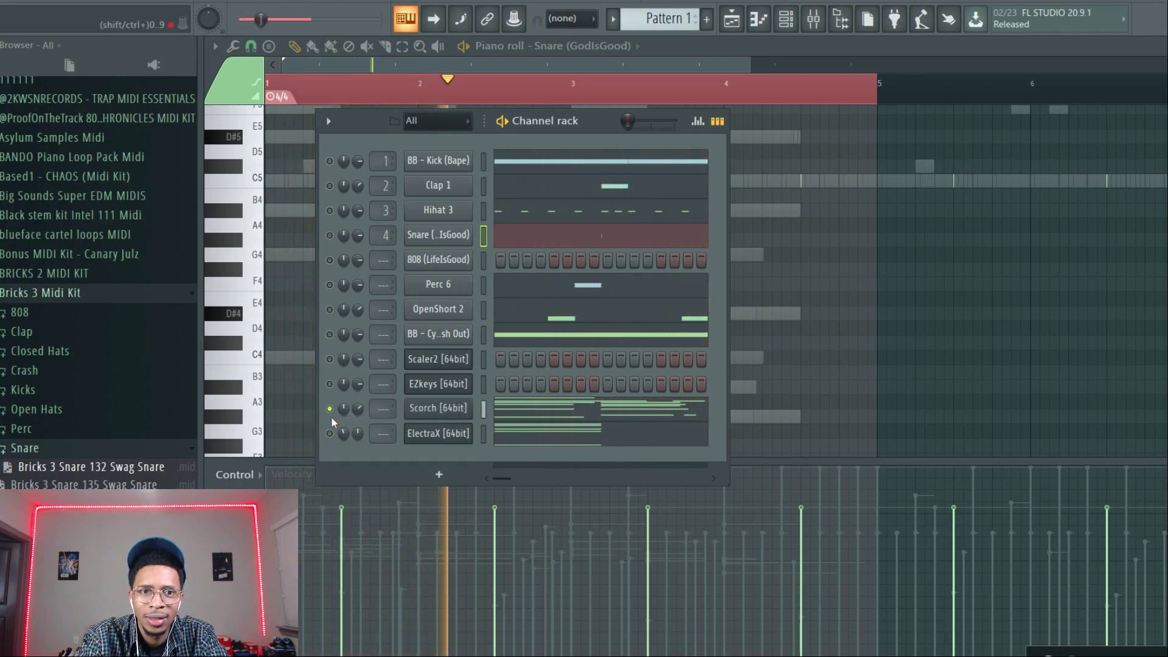
right_click(329, 408)
click(352, 415)
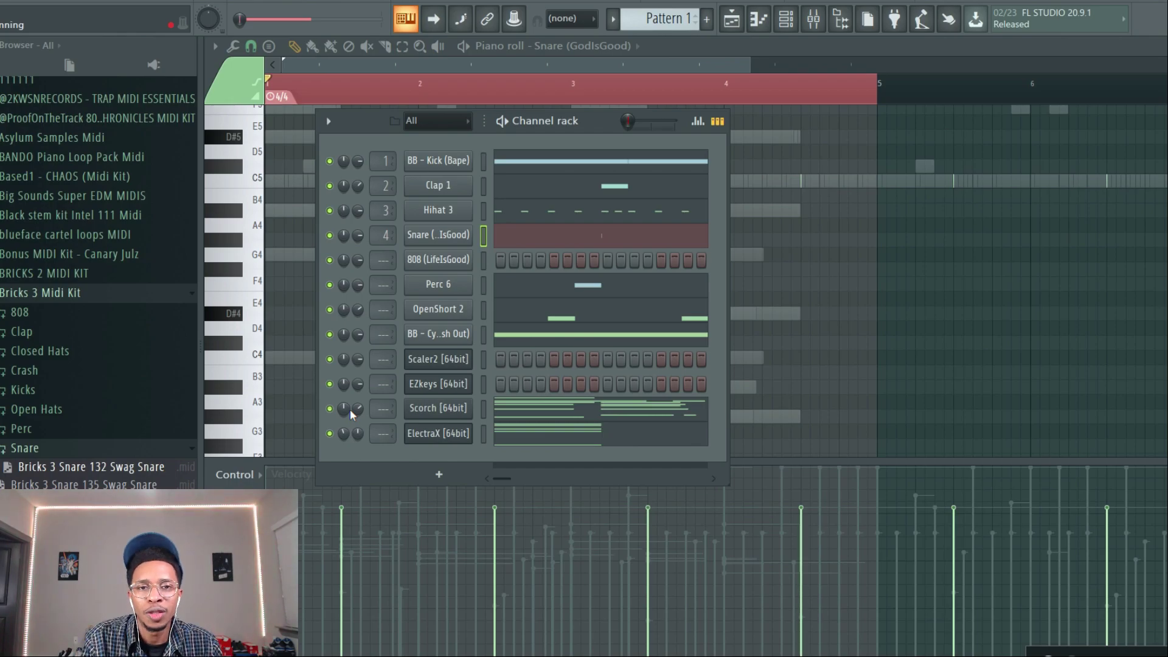
Open the EZkeys plugin window and play the full beat.
click(440, 387)
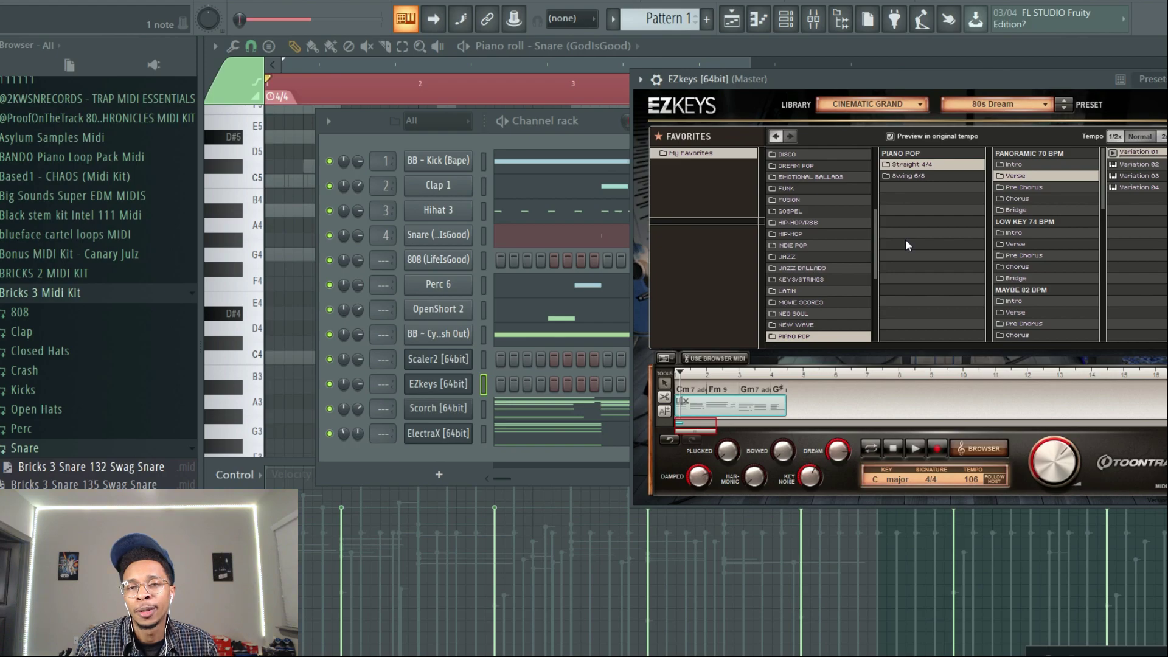
key(space)
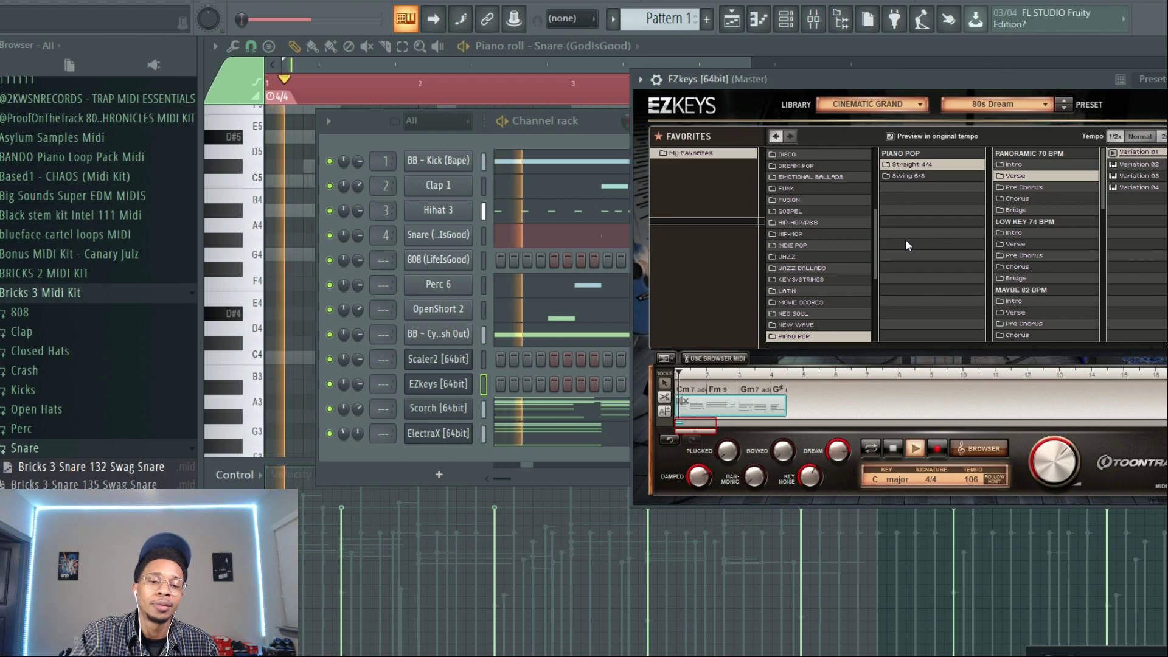